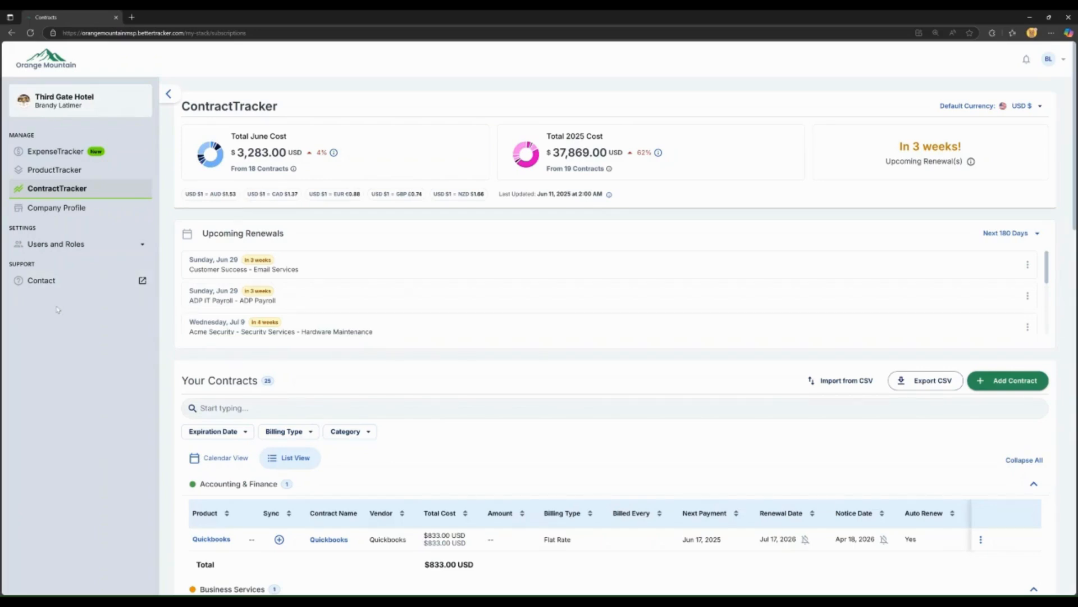
Step: Open the Third Gate Hotel company profile from the sidebar
left_click(81, 208)
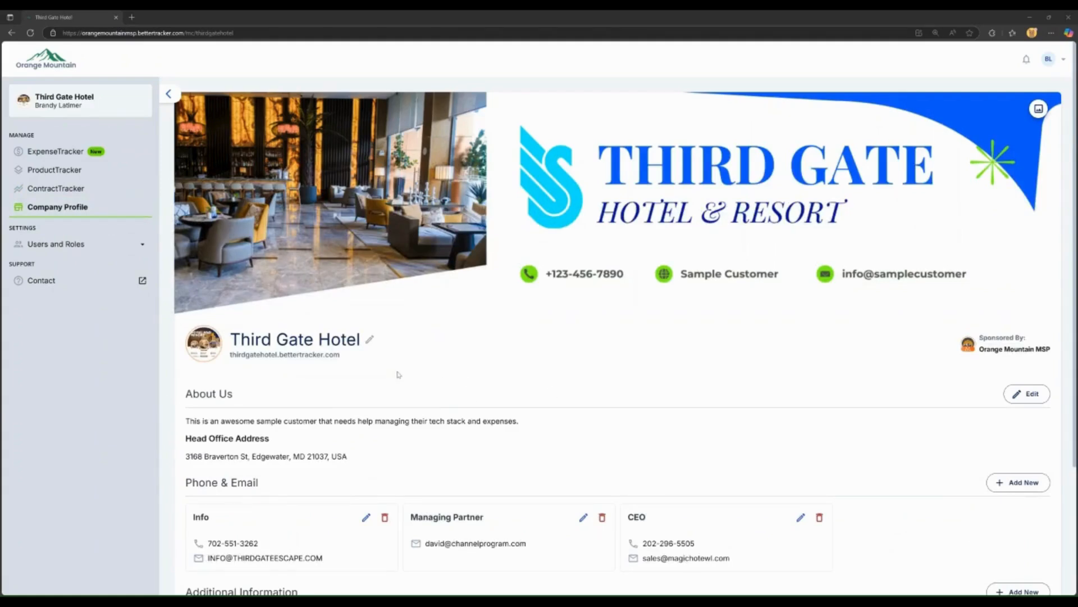
Step: Select the end of the hotel's web address and expand Users and Roles in the sidebar
left_click_drag(344, 357, 228, 363)
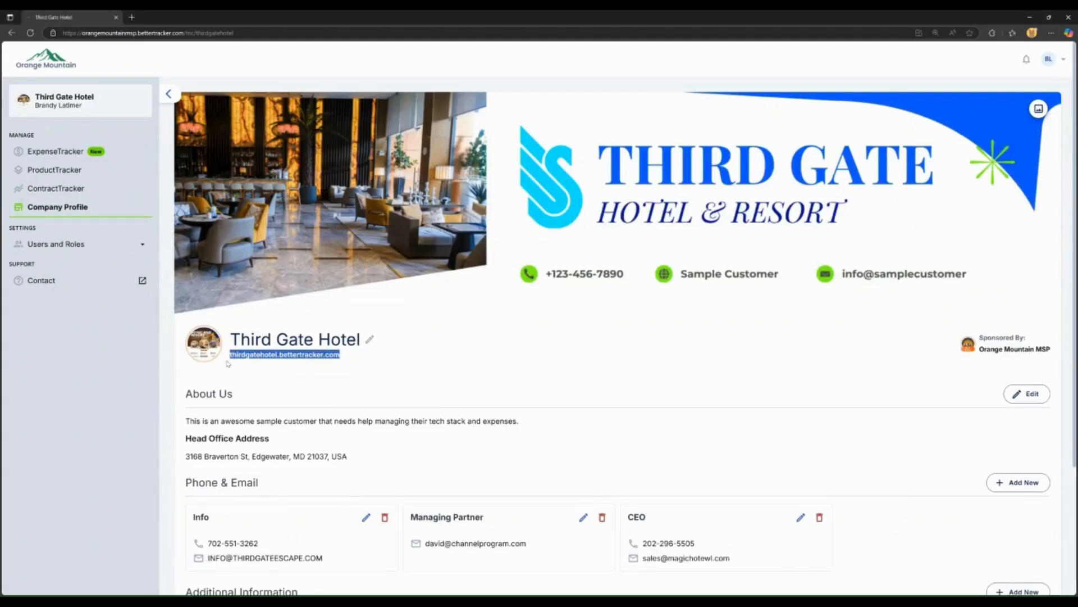
left_click(56, 244)
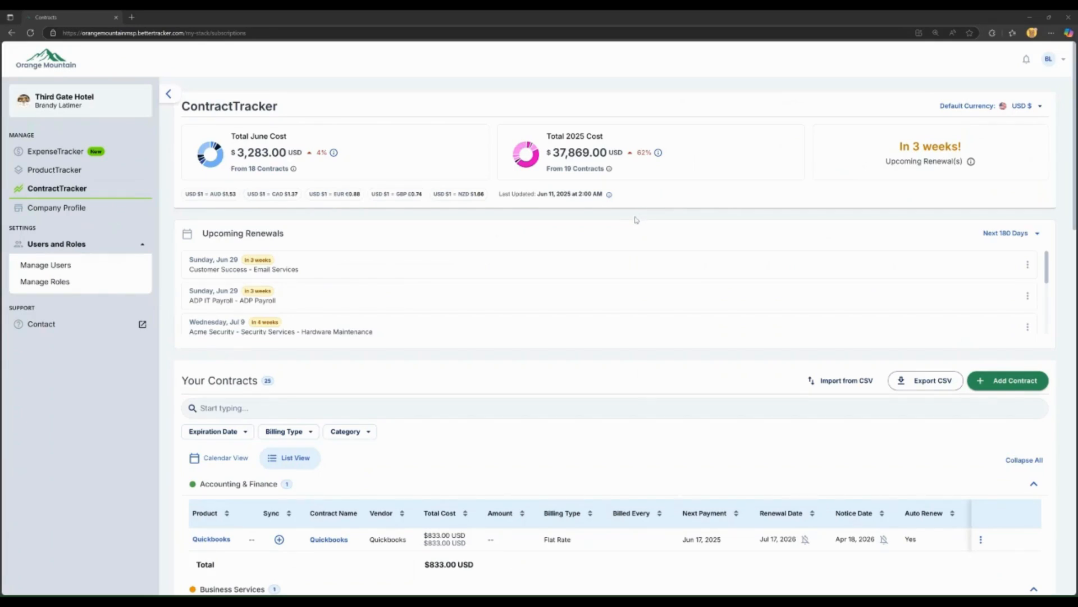
Step: Start a new contract and create Stirling & Cooper as its vendor
scroll(647, 286, "down", 1)
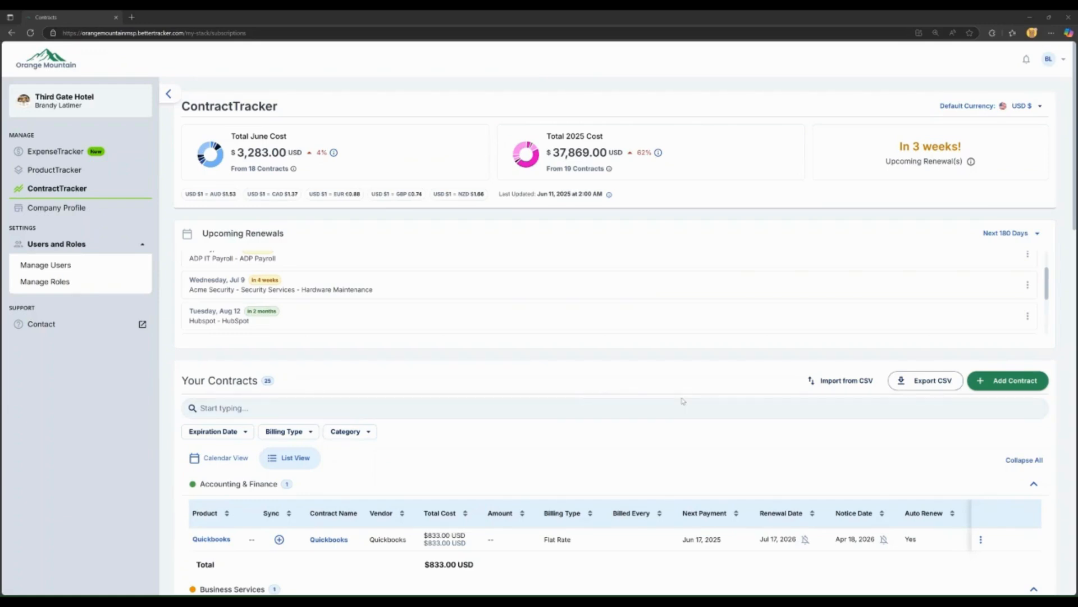
left_click(1026, 381)
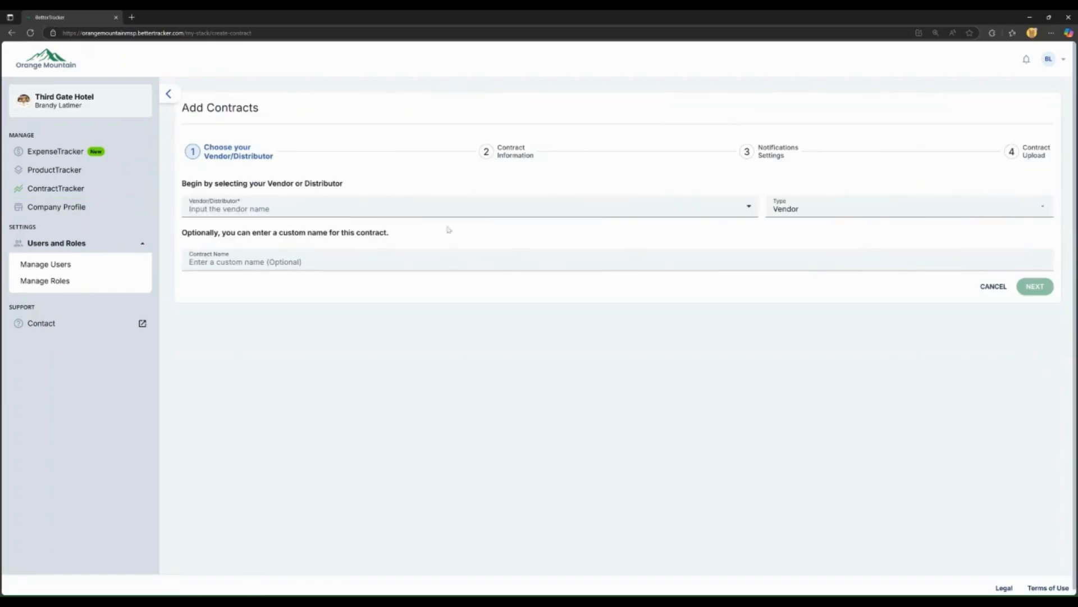
left_click(383, 210)
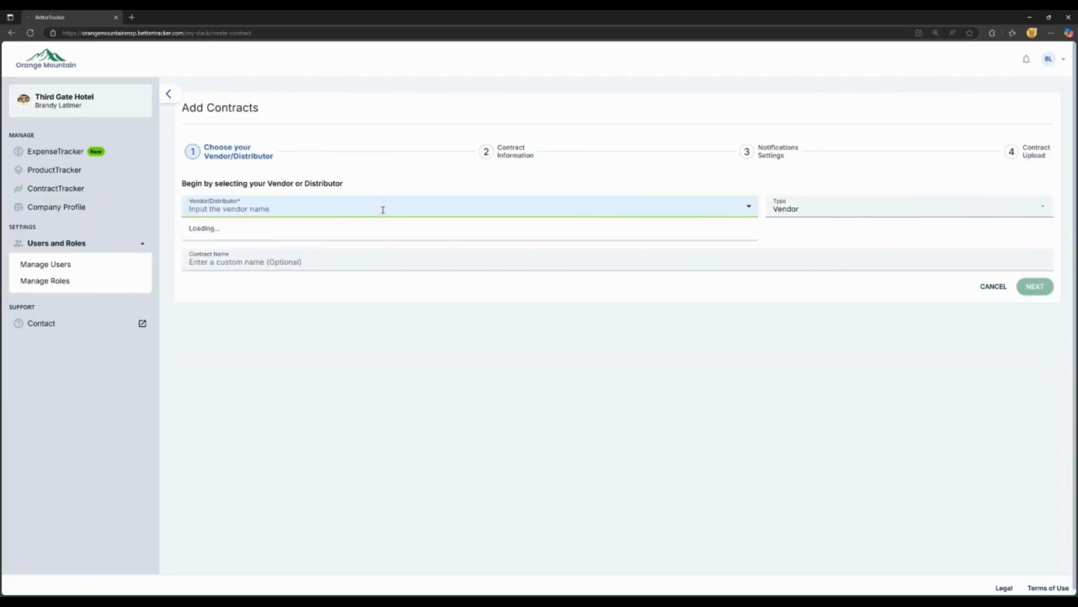
type("Stirling ")
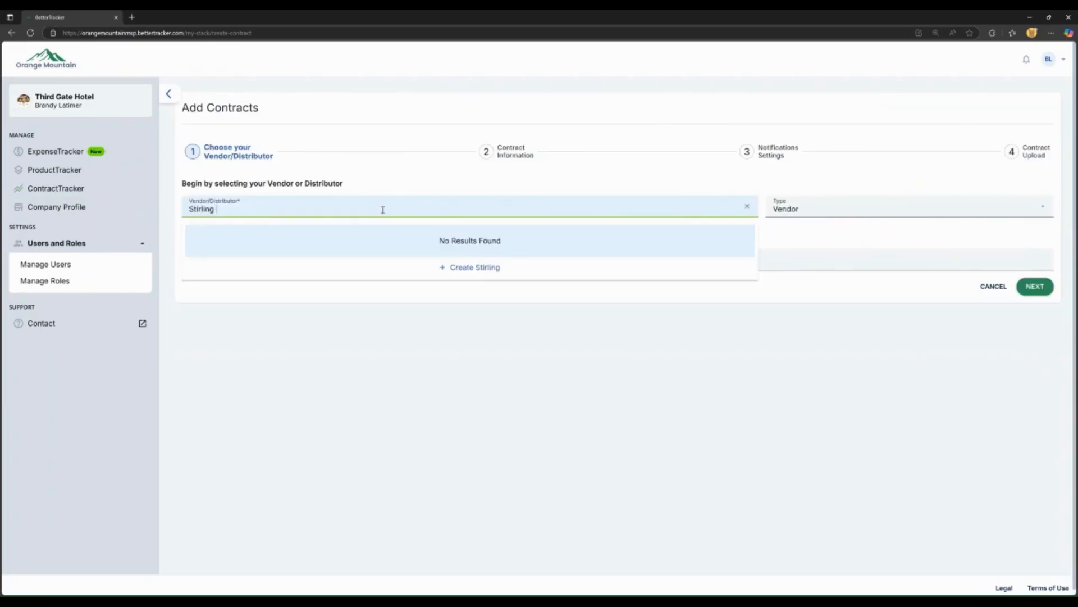
type("& Cooper")
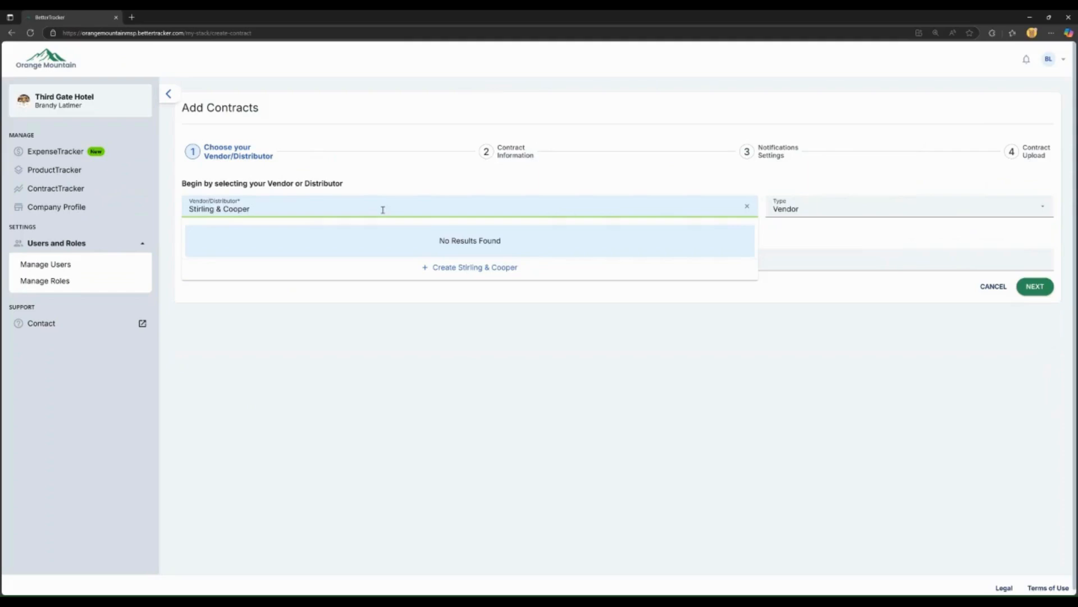
left_click(457, 267)
Step: Create an Office Space product on the contract and open its details for editing
left_click(1035, 287)
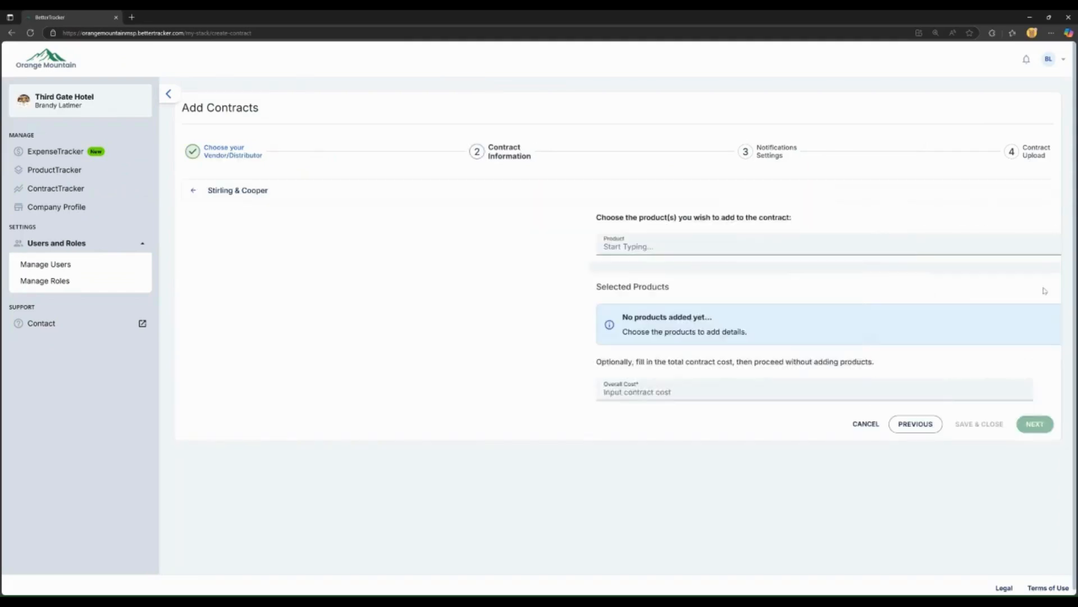
left_click(358, 242)
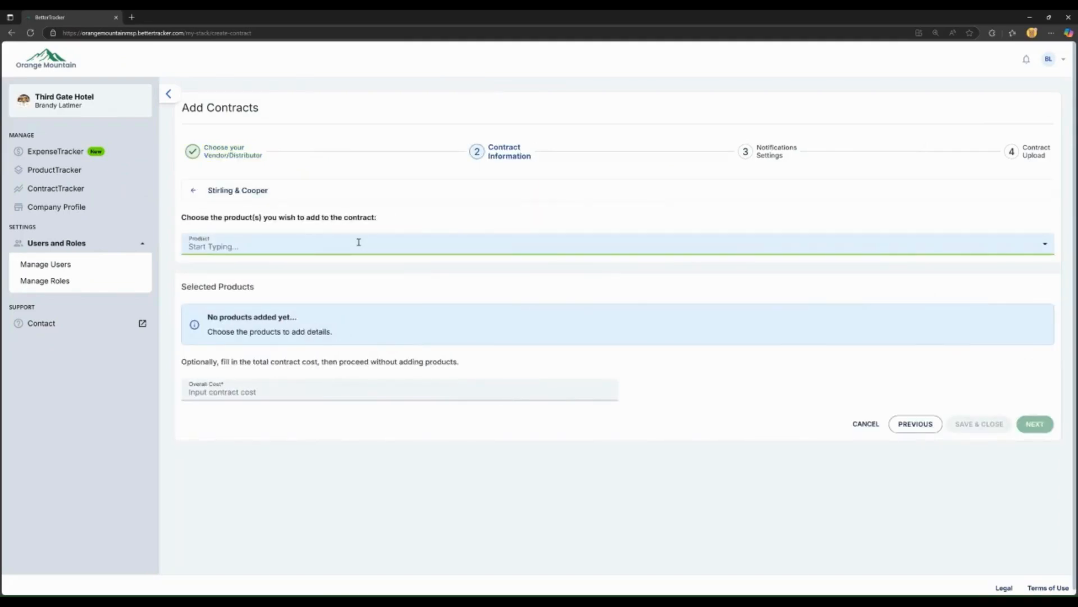
type("Office Sp")
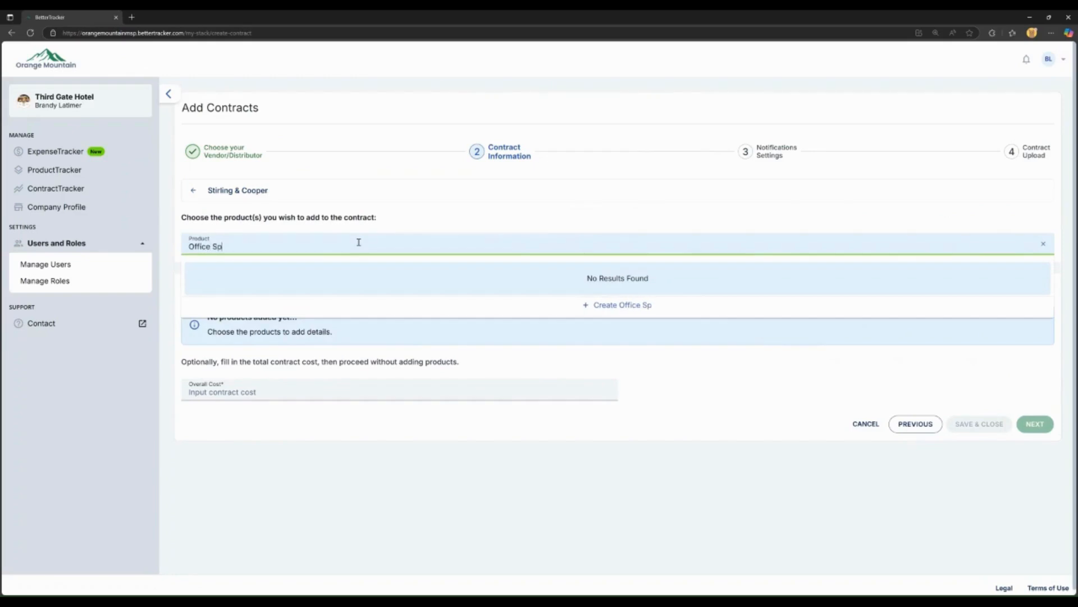
type("ace")
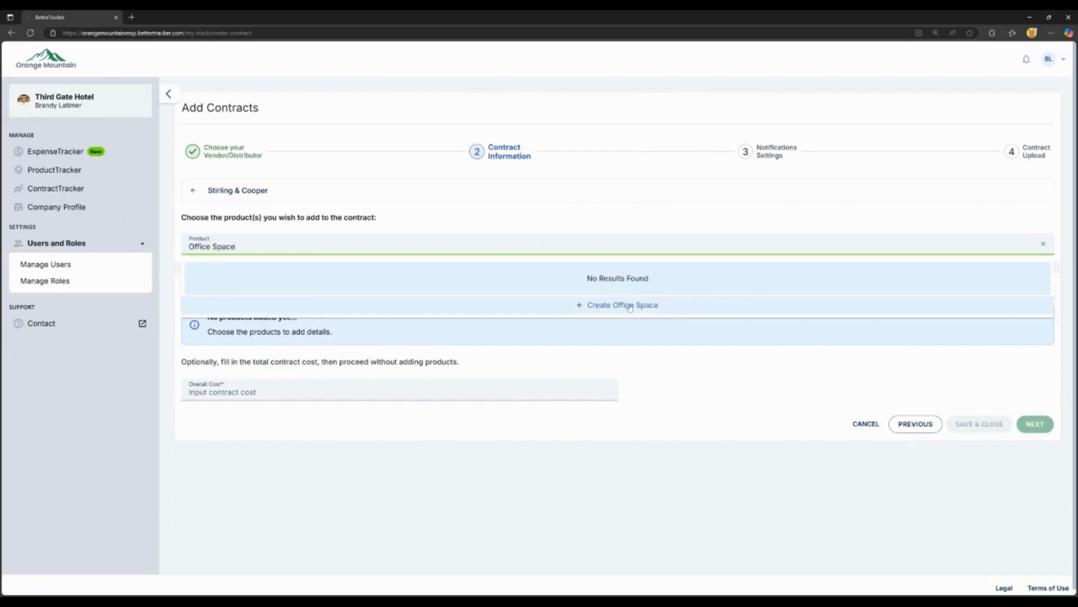
left_click(587, 305)
left_click(976, 353)
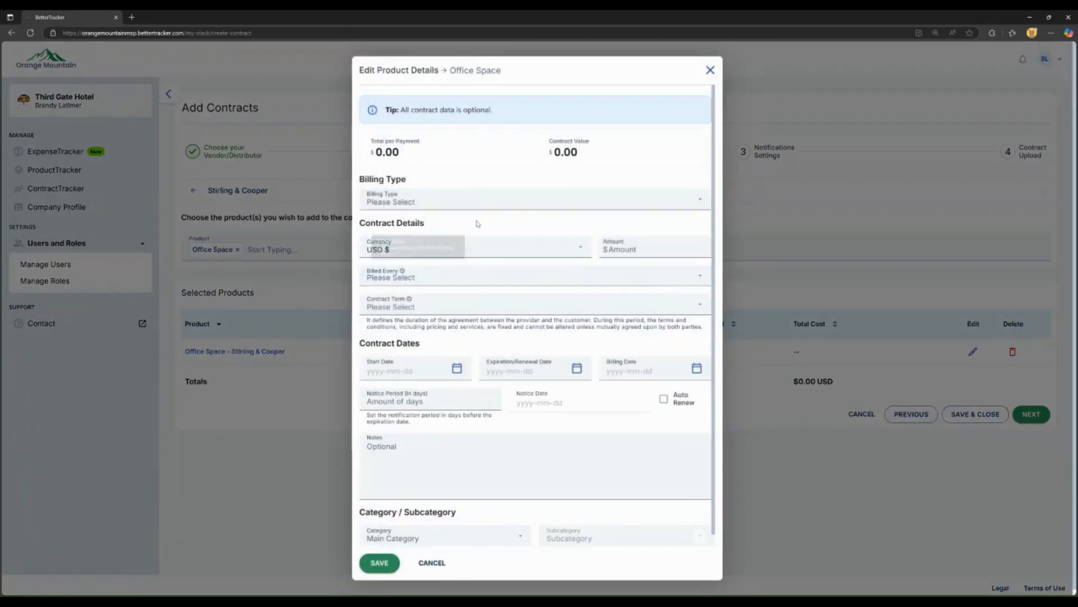
Step: Make Office Space Flat Rate at $1500.00, billed monthly over a 2-year term
left_click(483, 196)
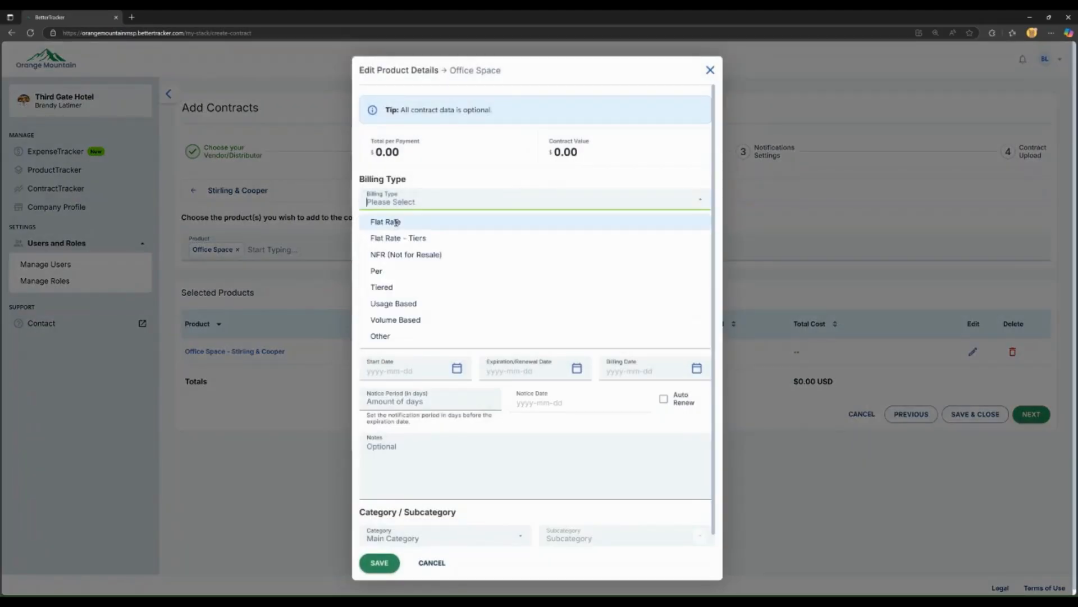
left_click(468, 223)
left_click(632, 248)
type("1500.00")
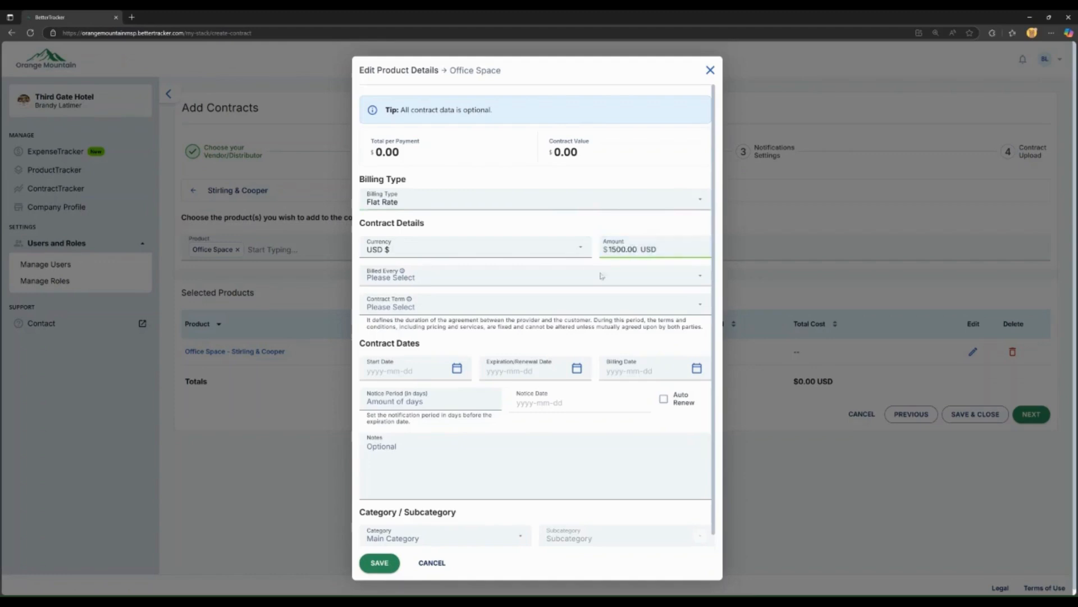
left_click(570, 276)
left_click(444, 330)
left_click(450, 315)
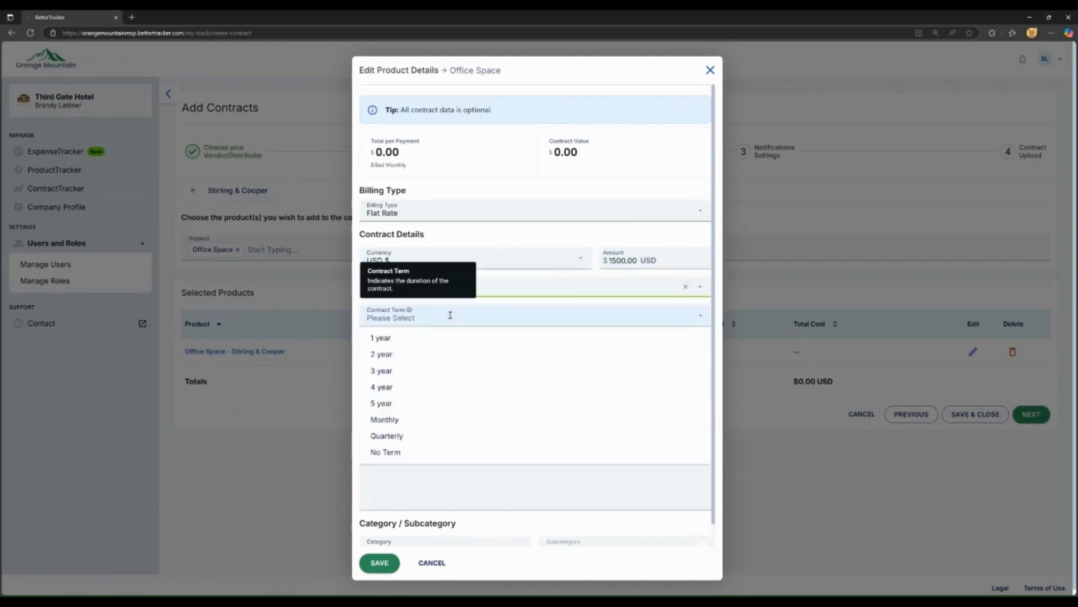
left_click(489, 354)
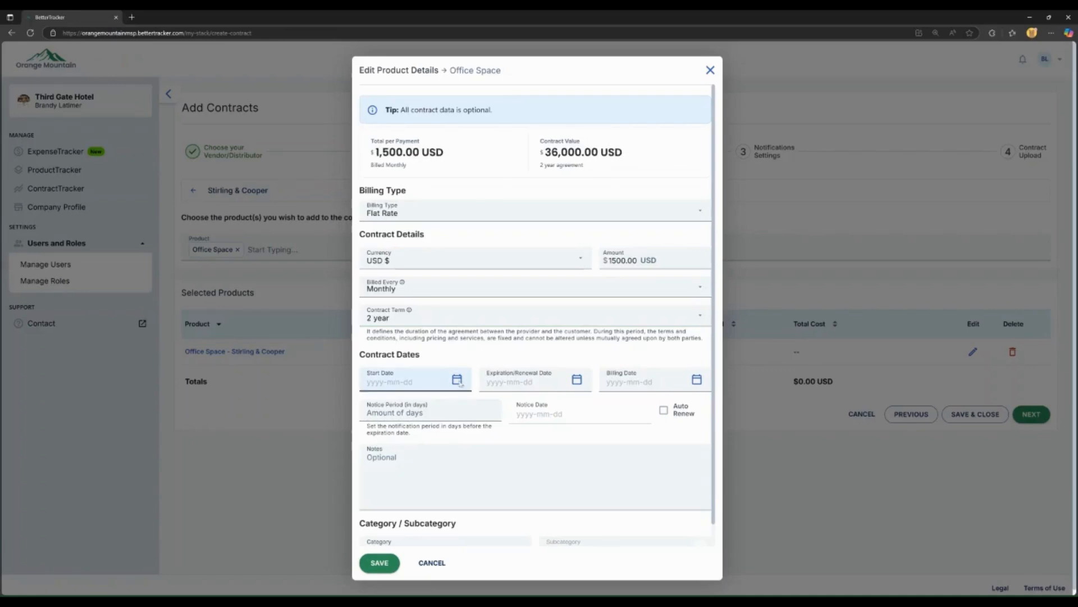
Step: Set the start date to 2024-11-01 and the expiration date to 2026-10-31
left_click(458, 381)
left_click(417, 465)
left_click(435, 435)
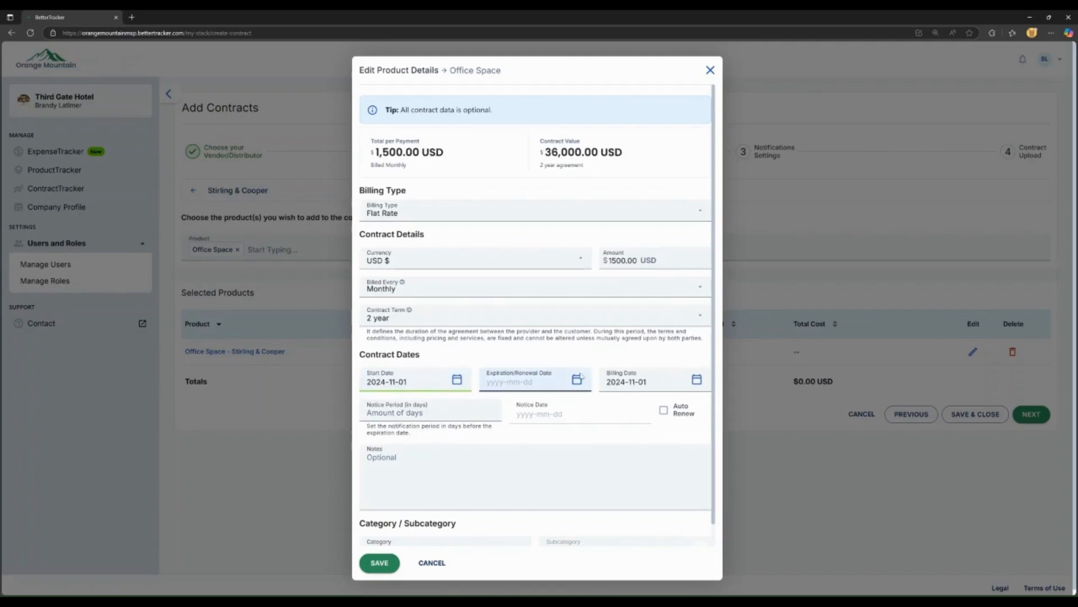
left_click(577, 382)
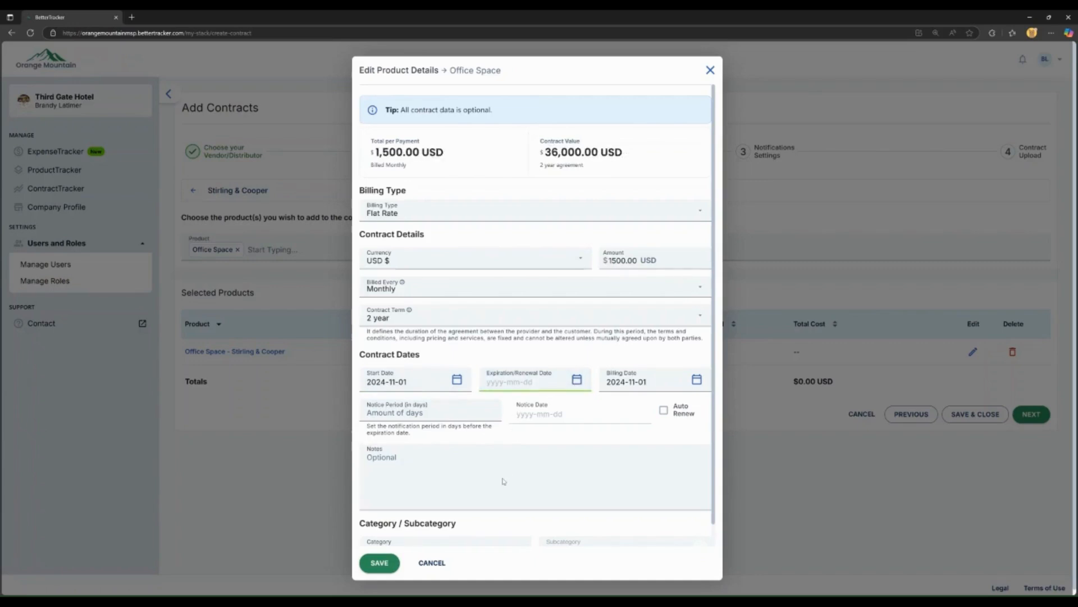
type("2026-10-11")
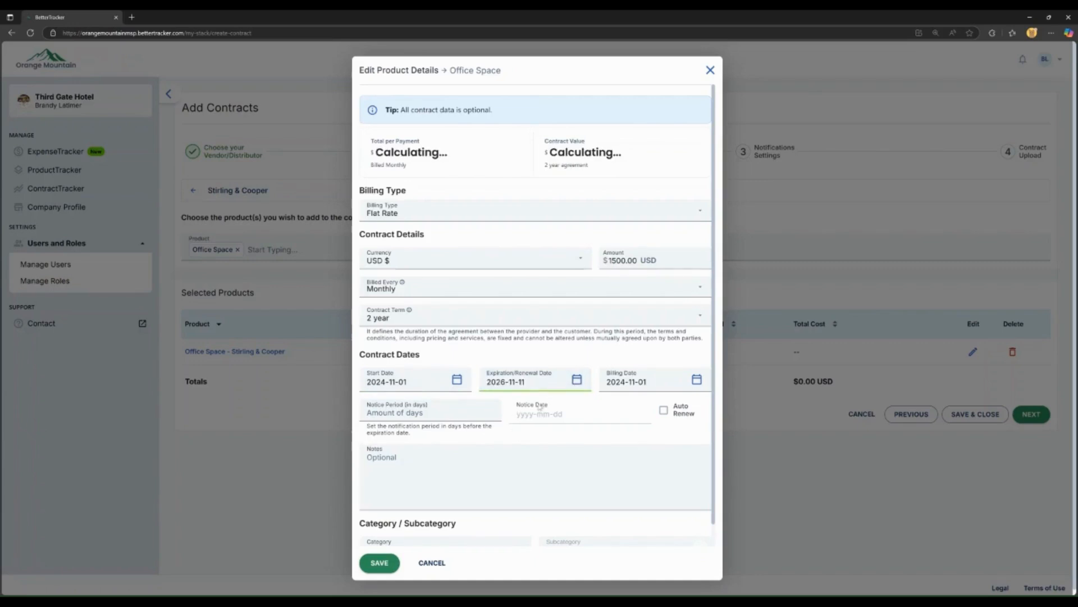
key("BackSpace")
key("BackSpace")
type("31")
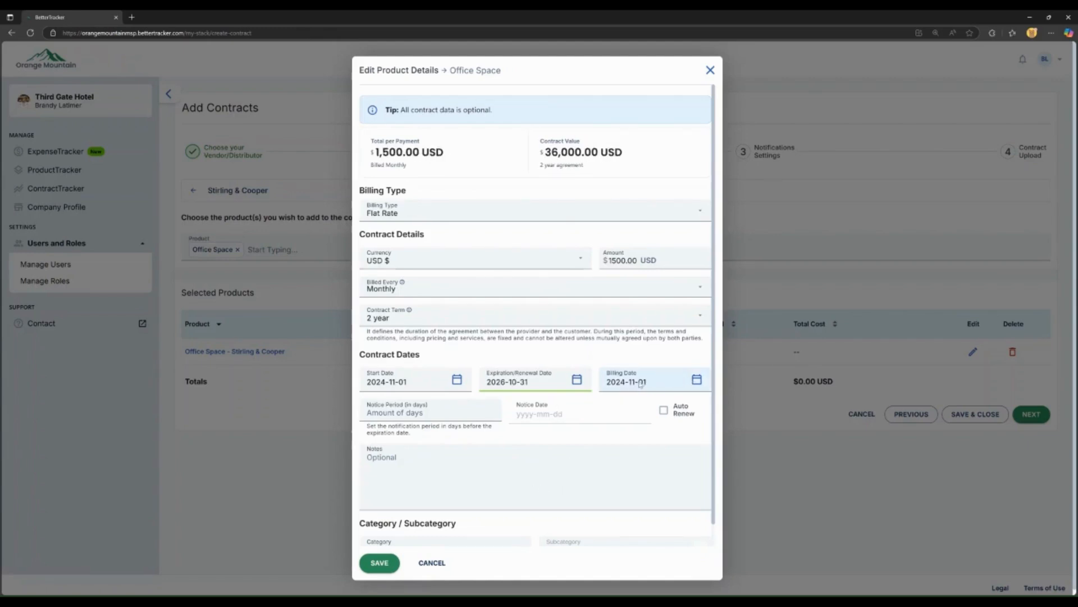
Step: Give Office Space a 60-day notice period and make it auto-renew
left_click(402, 414)
type("60")
left_click(426, 428)
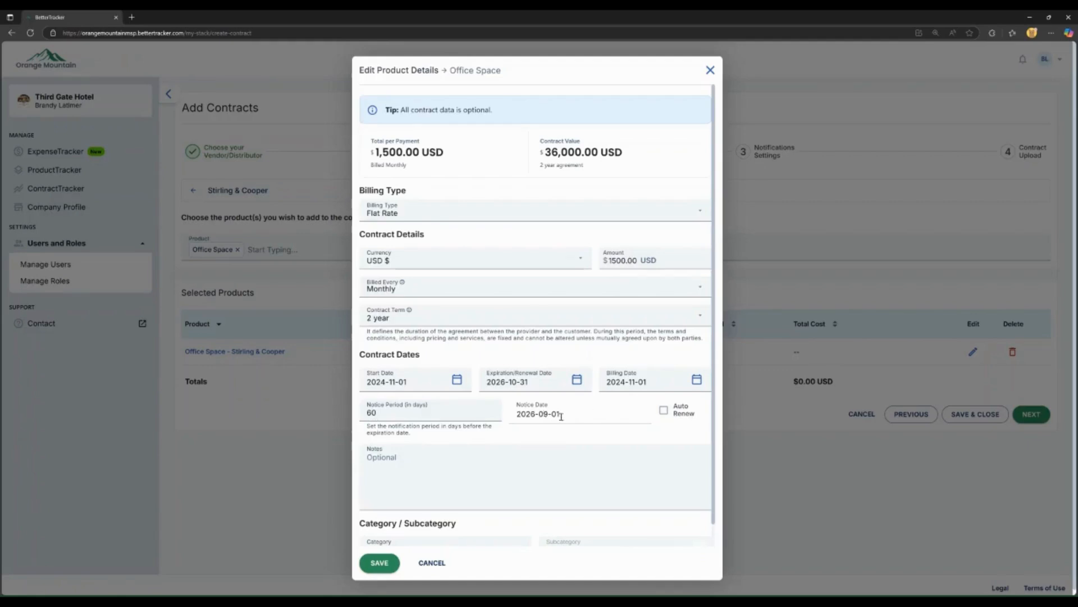
left_click(664, 414)
Step: File Office Space under Rent or Lease – Office Space, save it, and open its notification settings
scroll(660, 417, "down", 1)
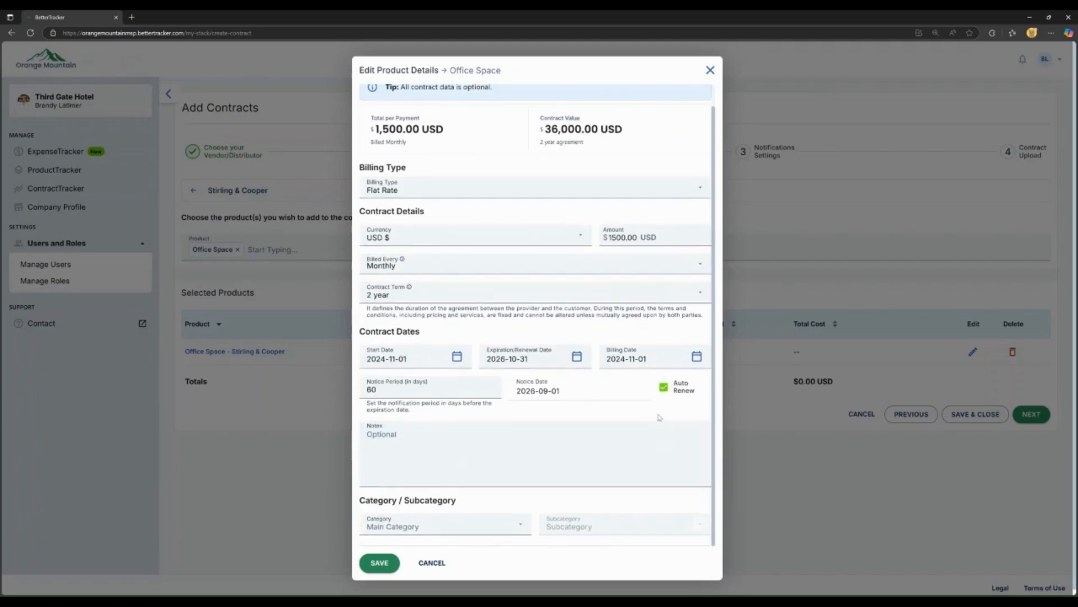
left_click(519, 526)
scroll(473, 388, "down", 1)
scroll(472, 388, "up", 1)
scroll(470, 398, "down", 2)
scroll(469, 398, "down", 3)
left_click(465, 387)
left_click(671, 527)
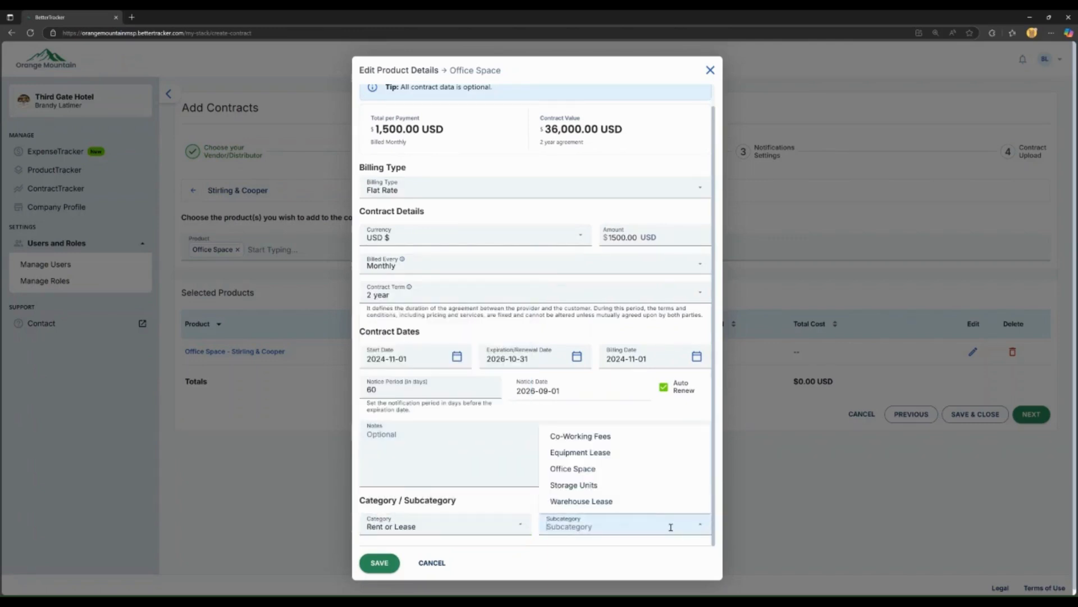
left_click(570, 469)
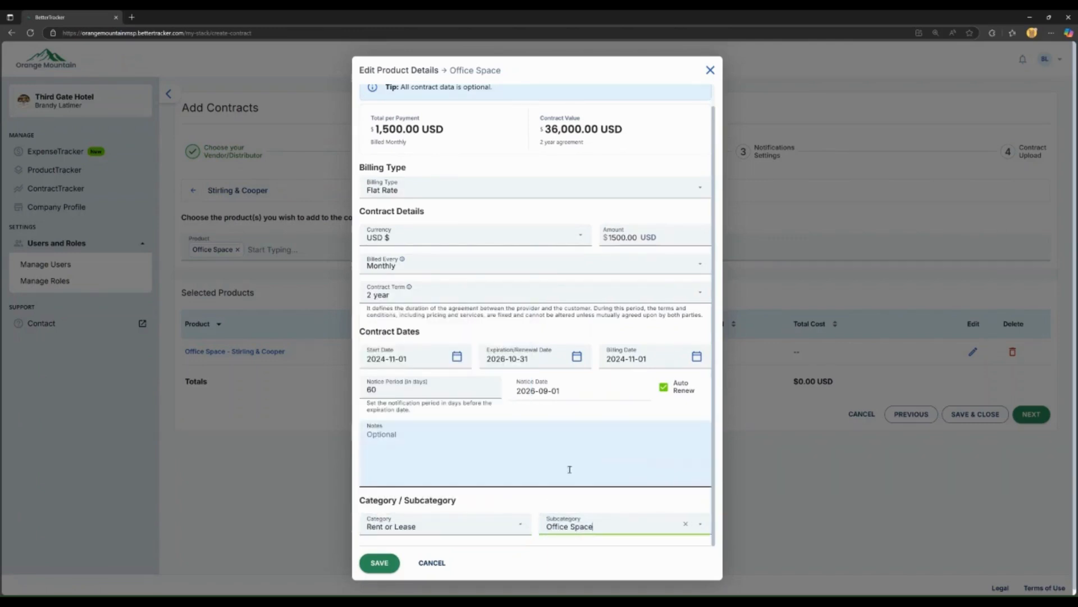
left_click(380, 563)
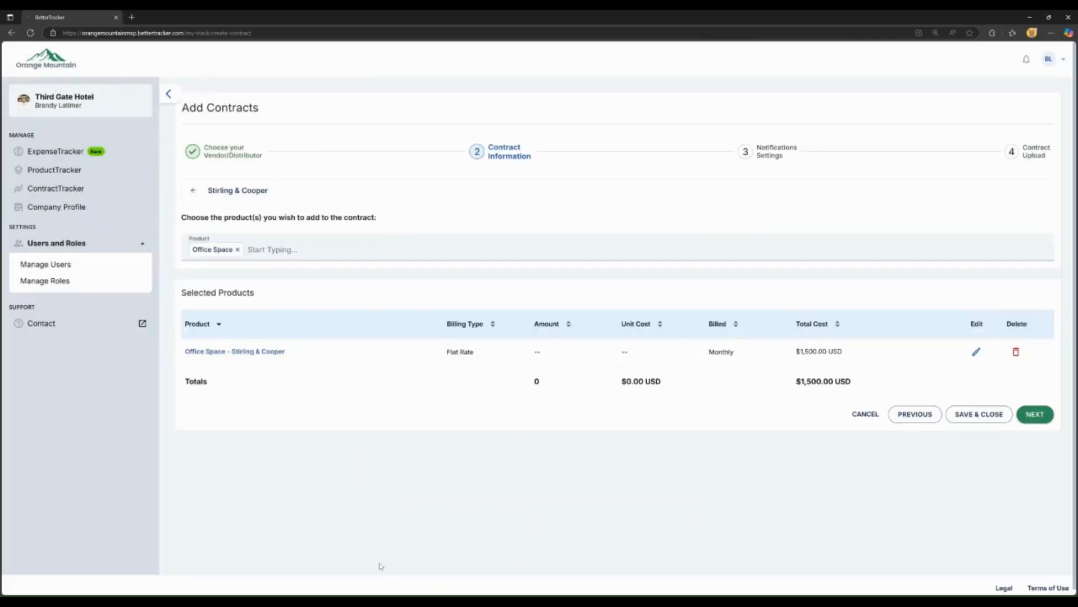
left_click(1035, 414)
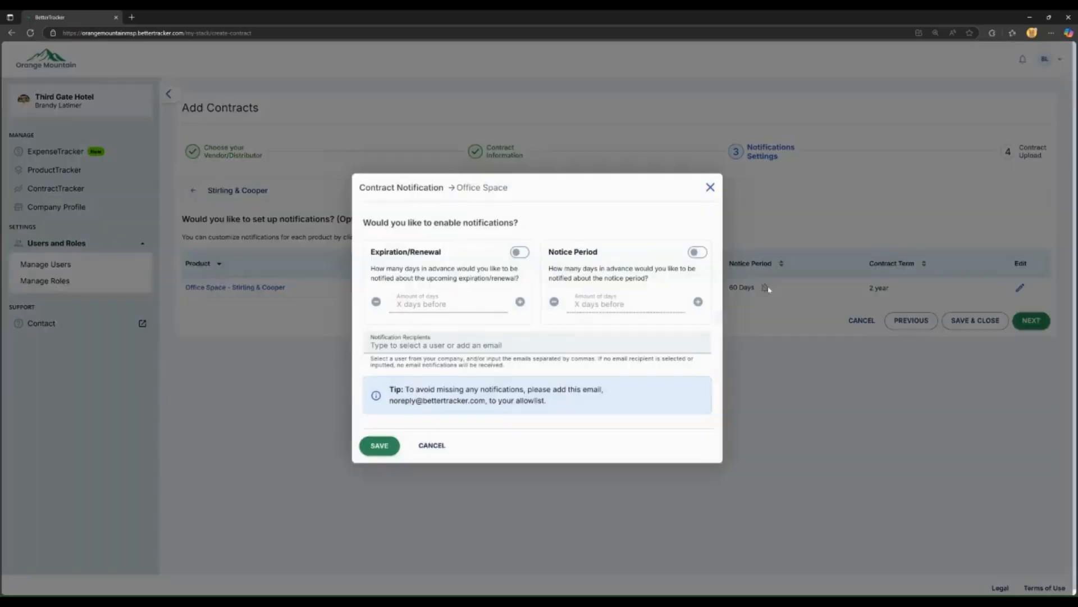
left_click(767, 287)
Step: Turn on the expiration/renewal alert 60 days ahead, notifying on September 1, 2026
left_click(519, 254)
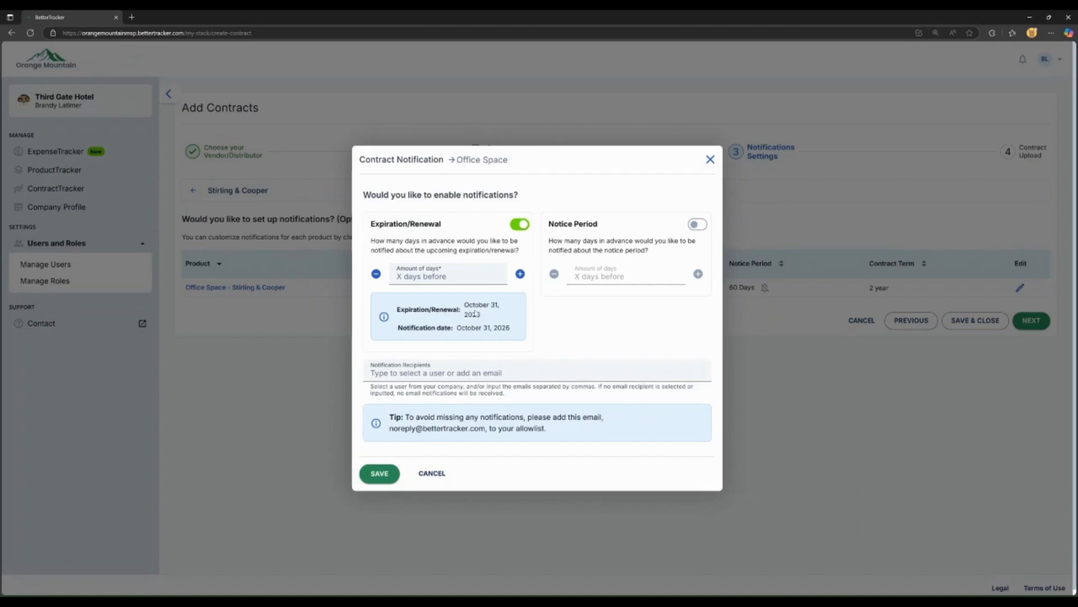
left_click(451, 277)
type("60")
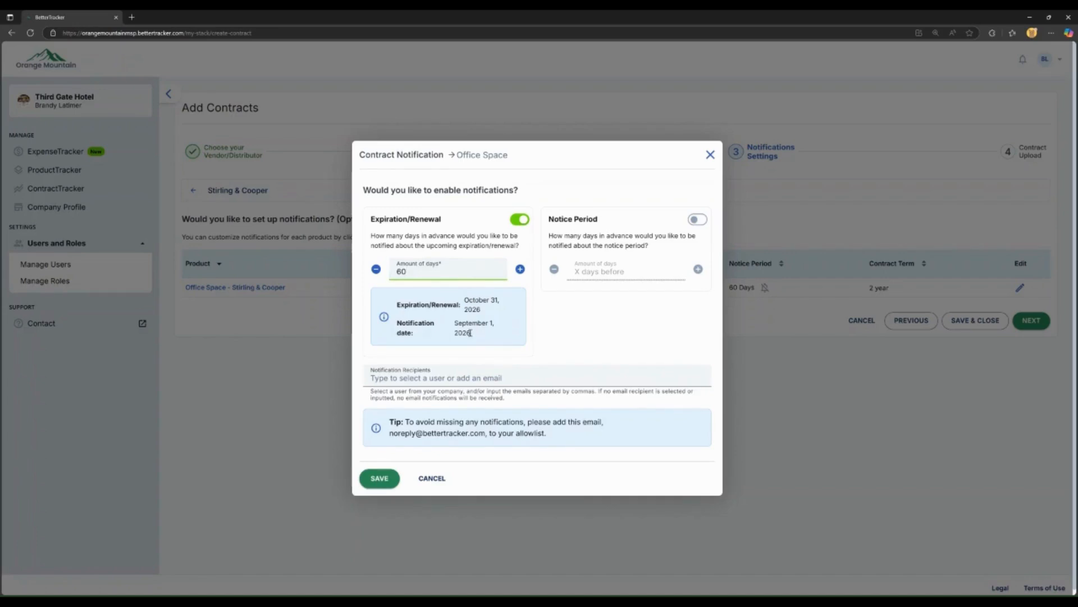
left_click_drag(474, 335, 397, 331)
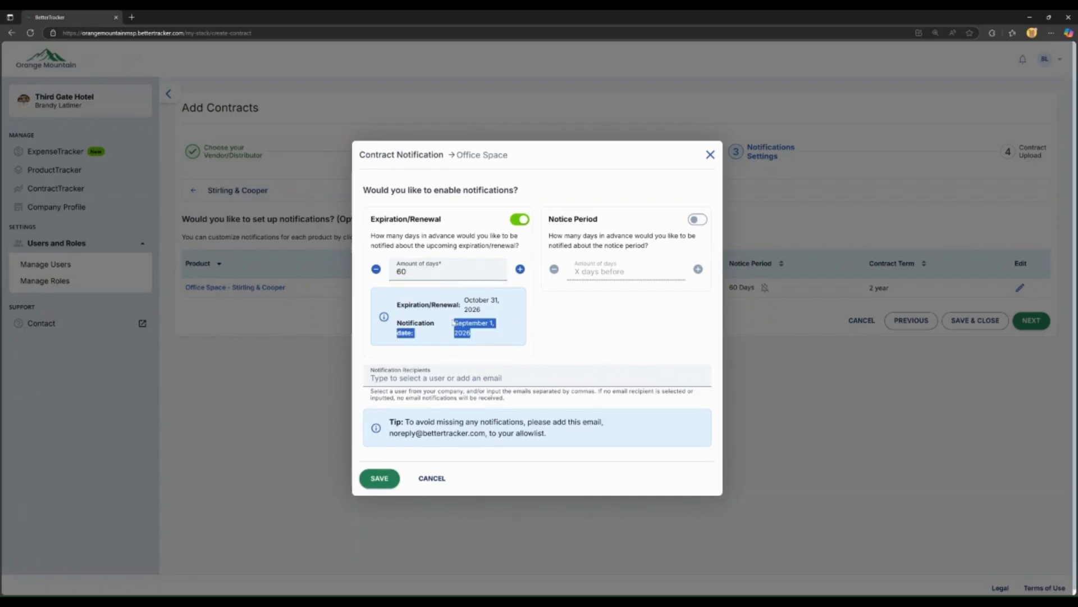
Step: Turn on the Notice Period alert 60 days ahead, giving a July 3, 2026 notification date
left_click(698, 219)
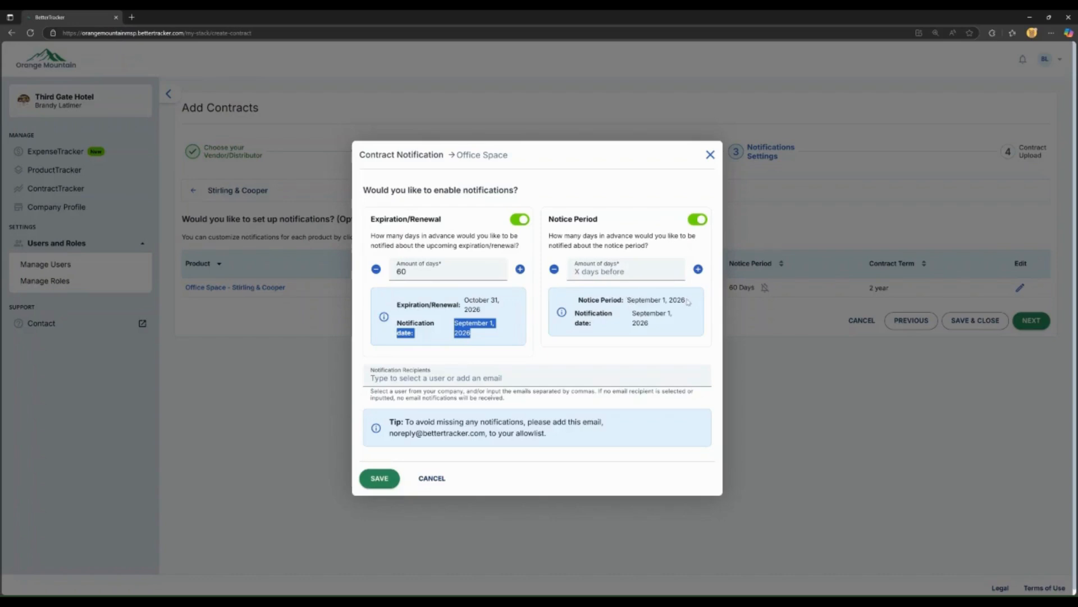
left_click(651, 273)
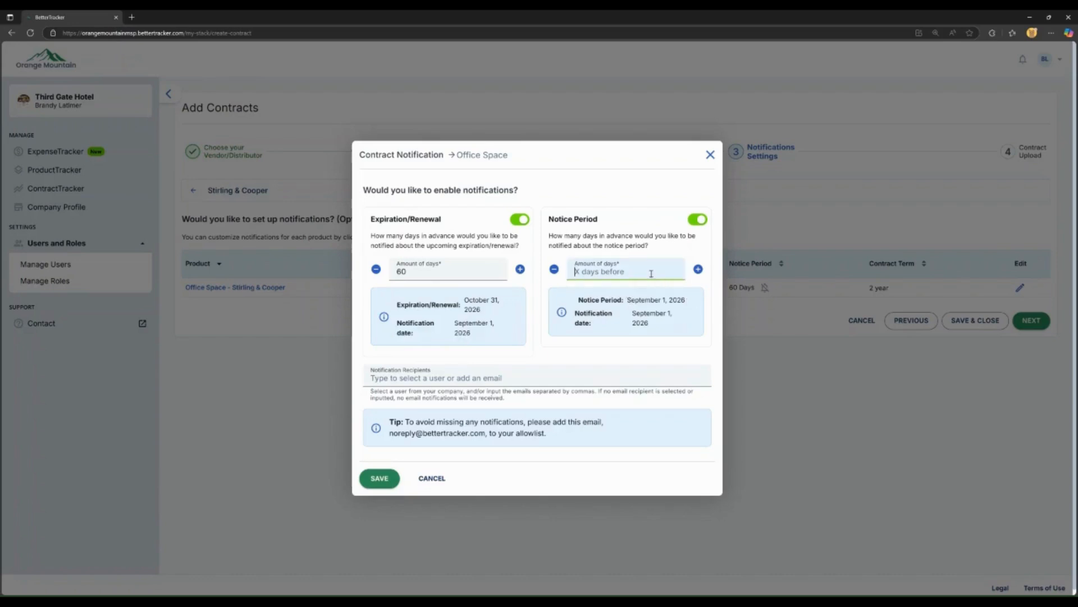
type("60")
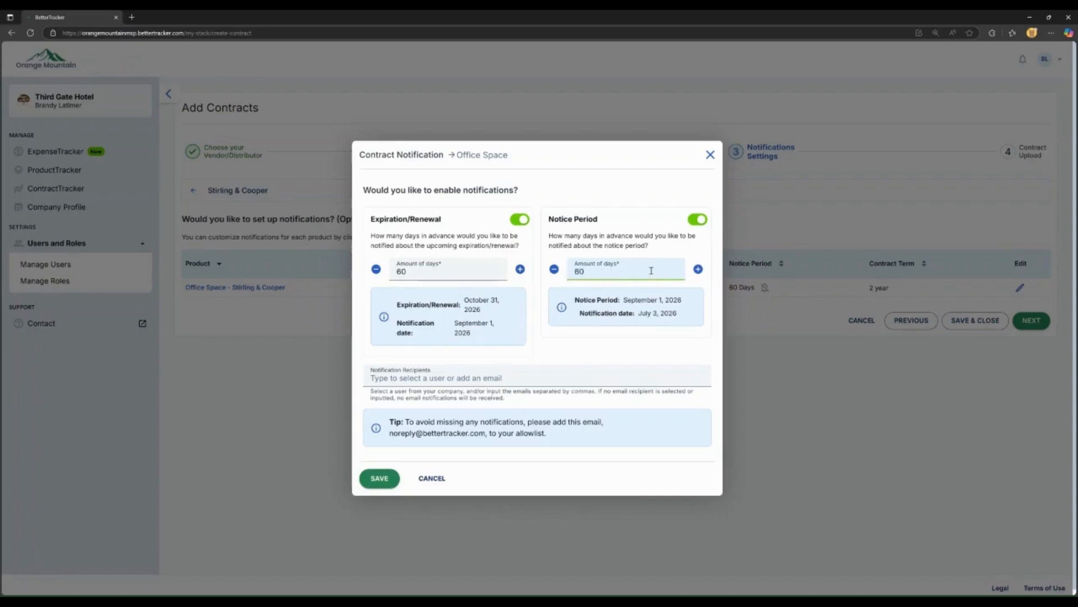
left_click(645, 331)
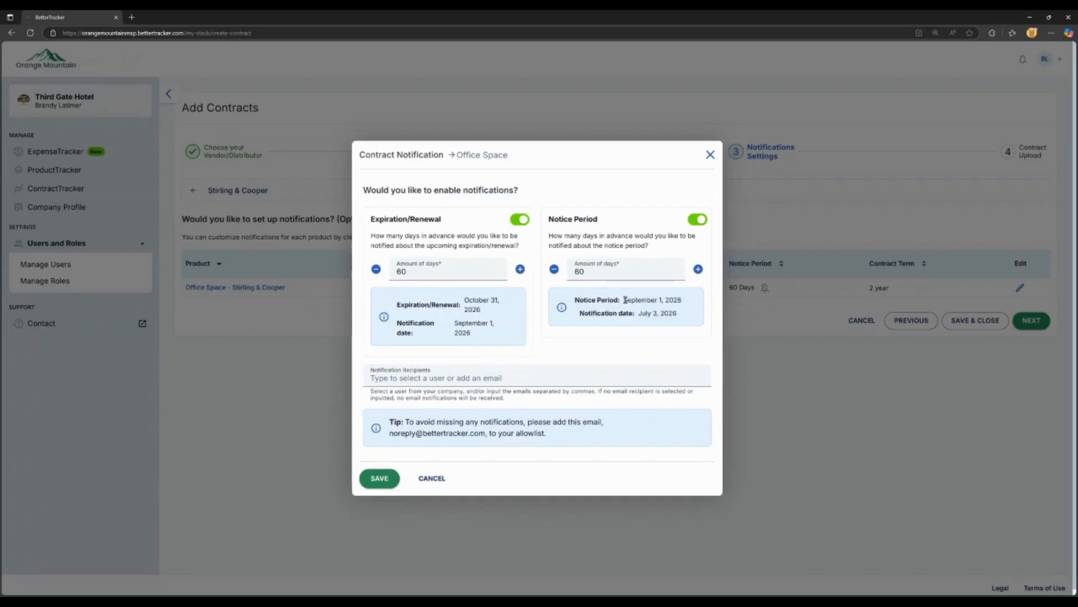
left_click(563, 372)
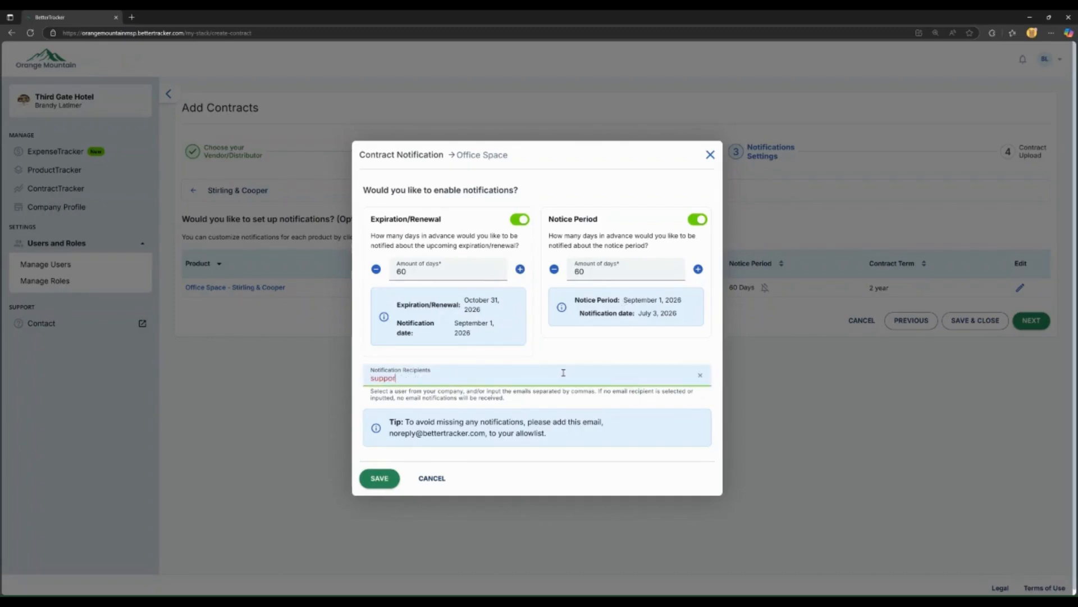
Step: Add the support e-mail address as a notification recipient and save the notification settings
key("Return")
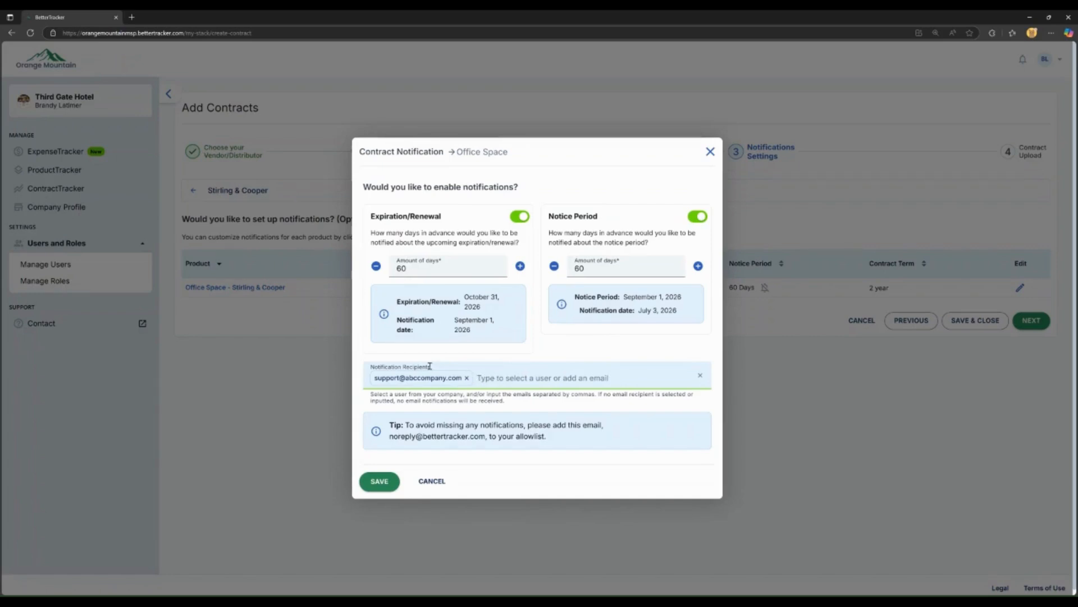
left_click(380, 483)
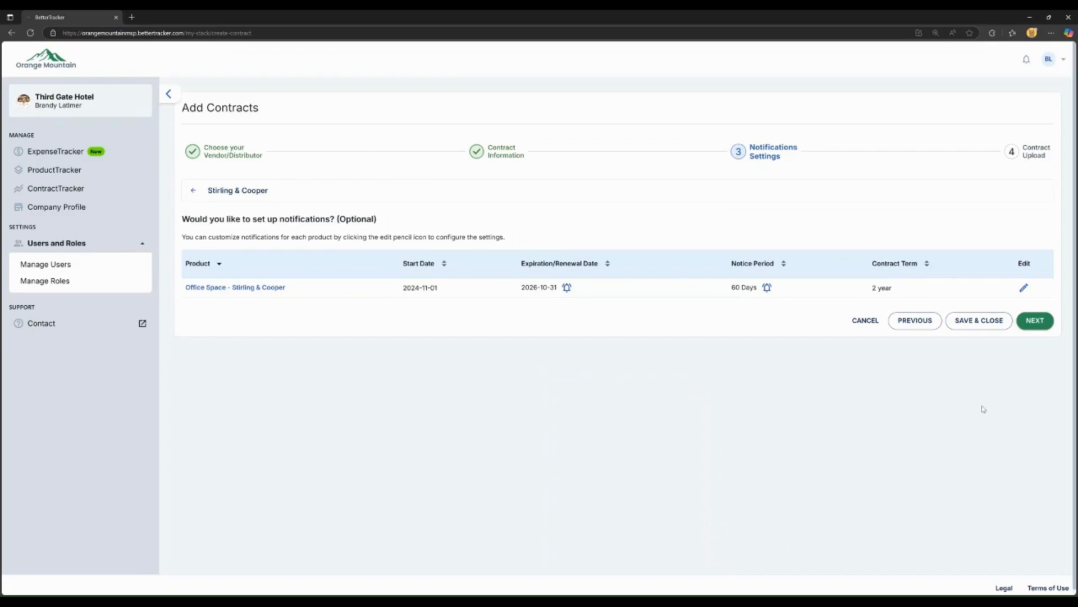
Step: Skip the document upload and save the Stirling & Cooper contract
left_click(1035, 321)
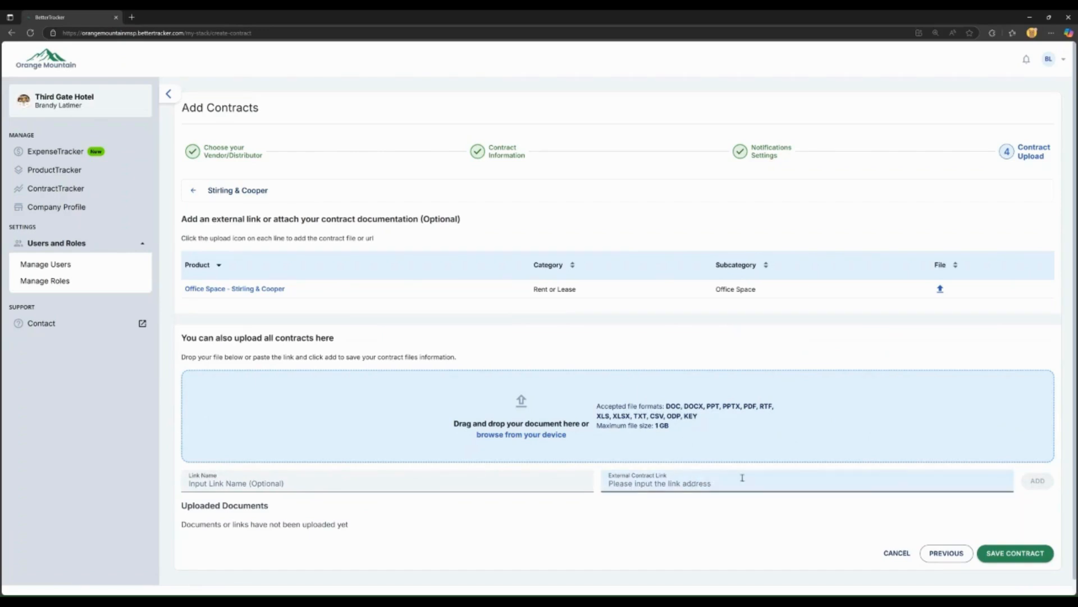
left_click(1017, 553)
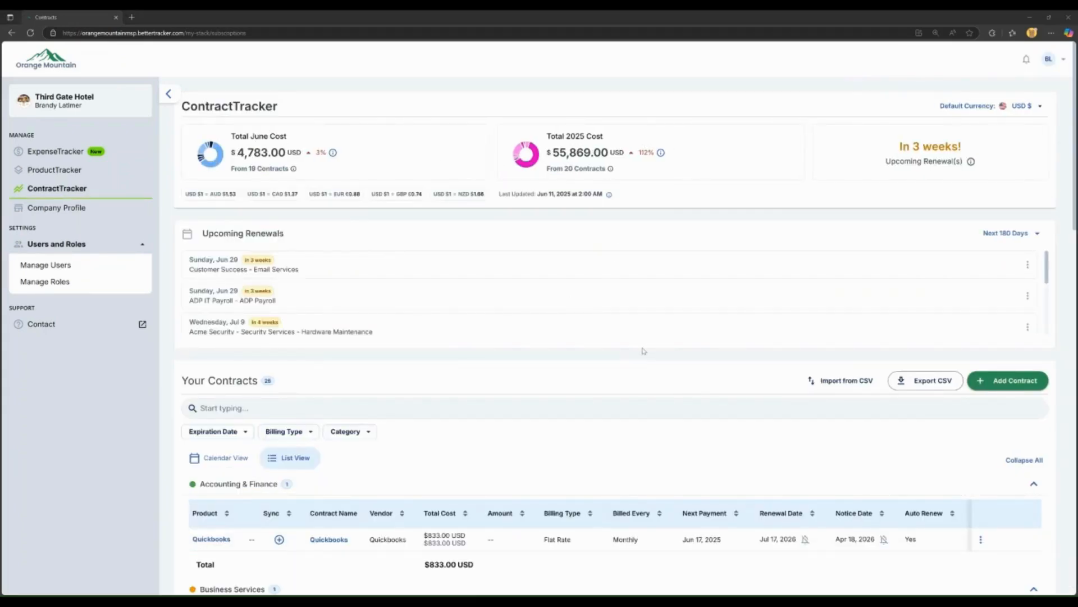
Step: Scroll down through Your Contracts to the Rent or Lease table with the new Office Space contract
scroll(646, 351, "down", 4)
scroll(649, 350, "down", 15)
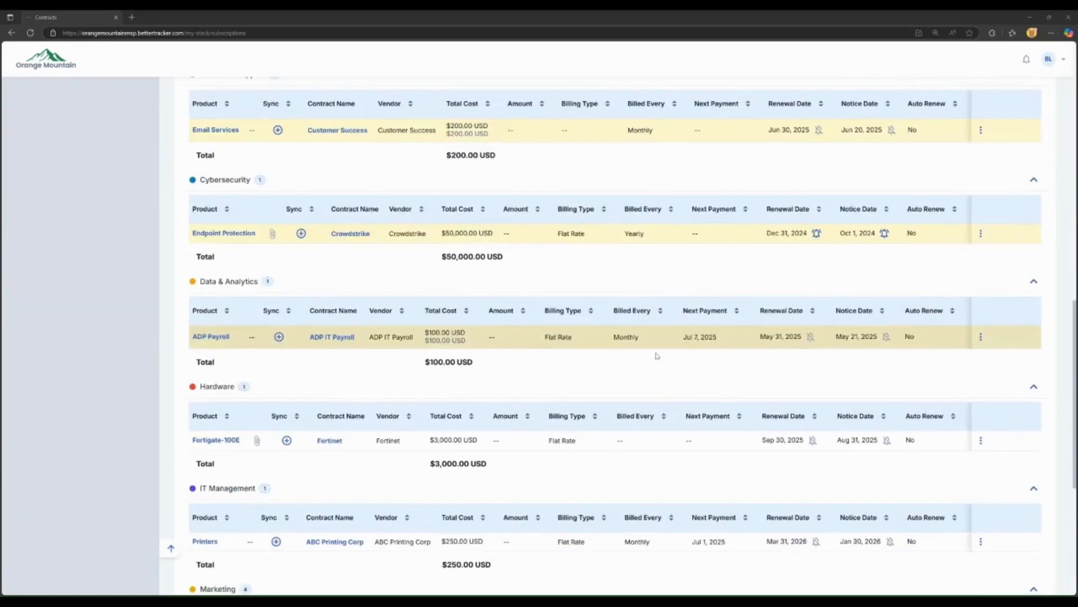
scroll(657, 356, "down", 4)
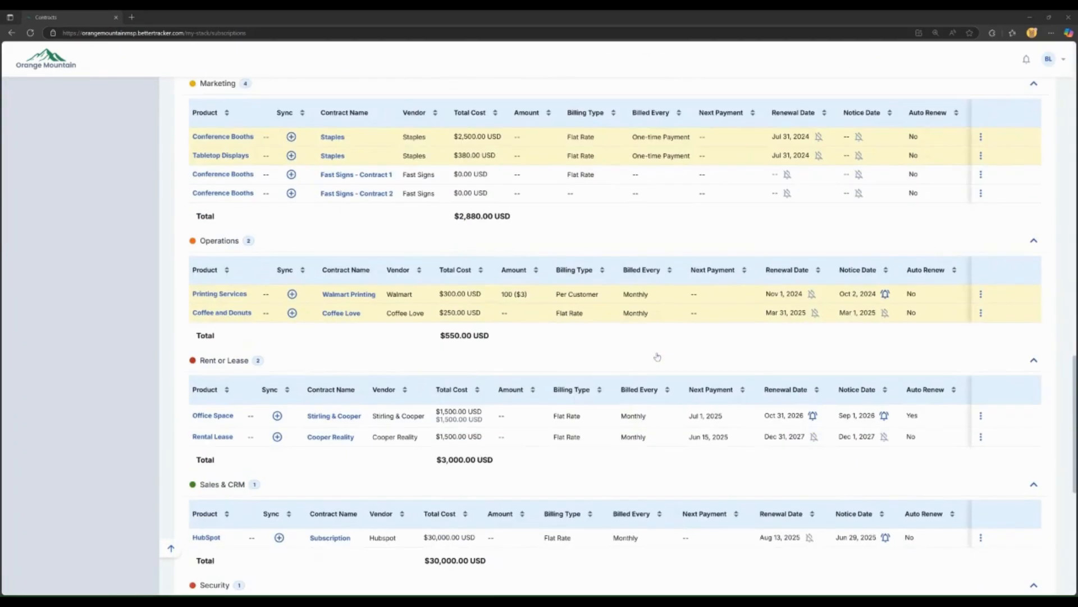
scroll(658, 355, "down", 2)
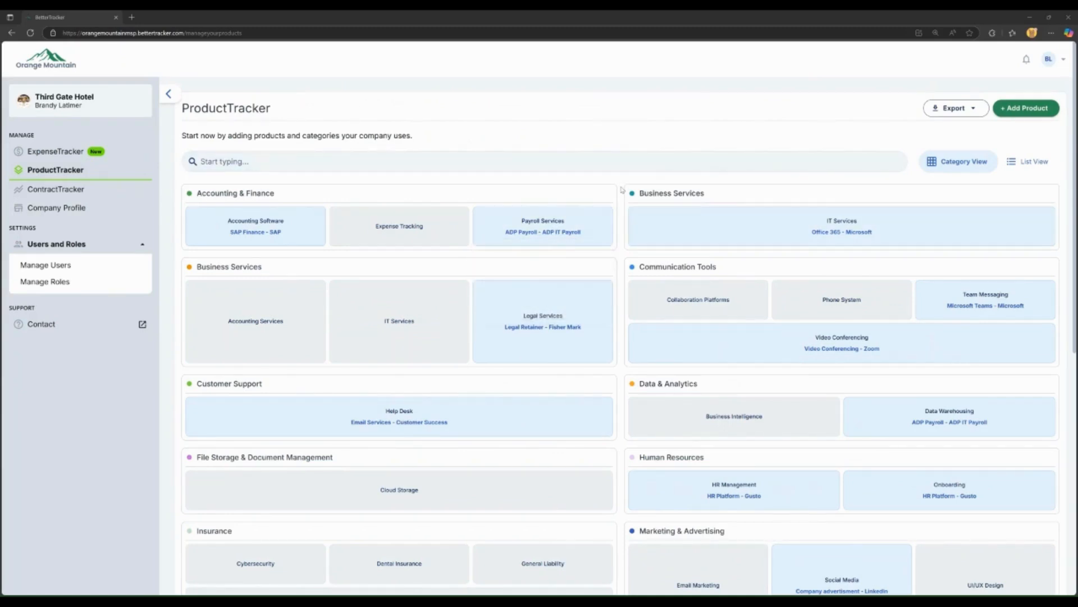
Step: Scroll the ProductTracker category list down and back up to review the products
scroll(621, 190, "down", 4)
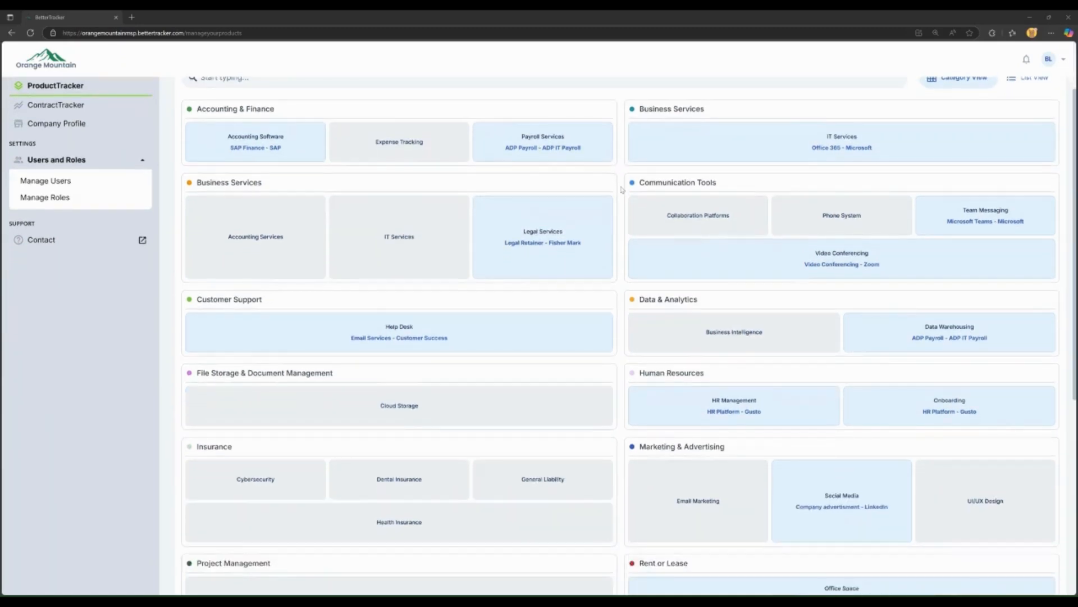
scroll(622, 190, "down", 4)
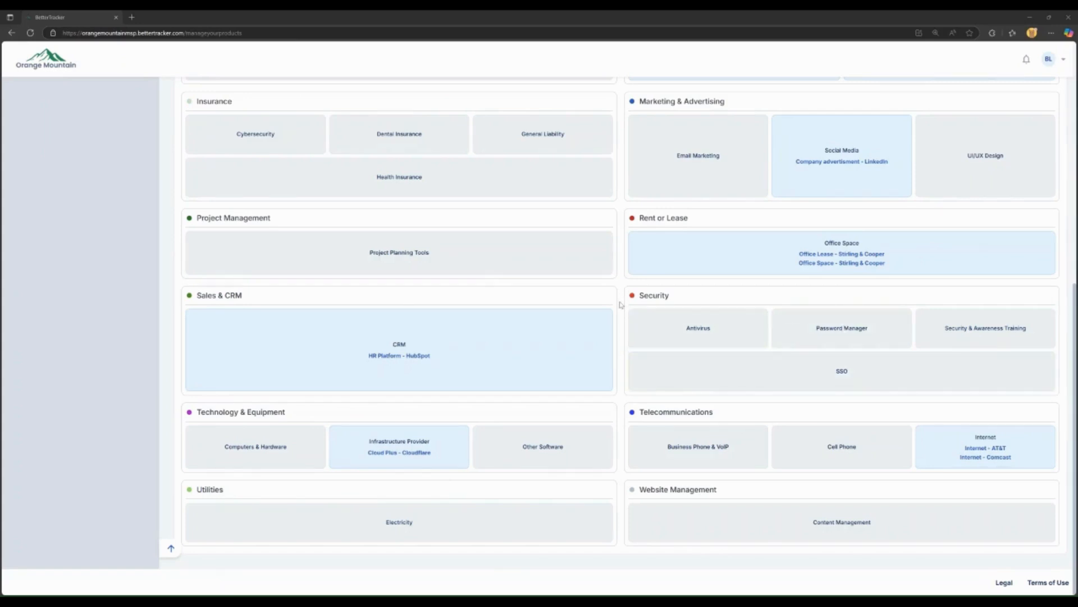
scroll(620, 304, "up", 2)
scroll(621, 304, "up", 5)
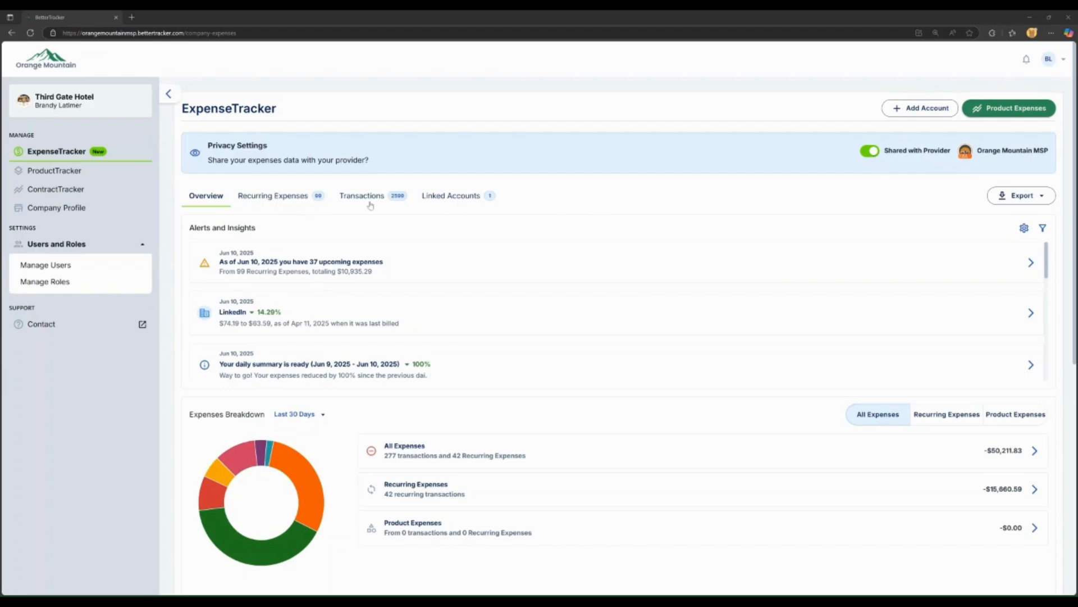
Step: Review the recurring expenses list and view the UBIQUITI INC. subscription's details
left_click(279, 199)
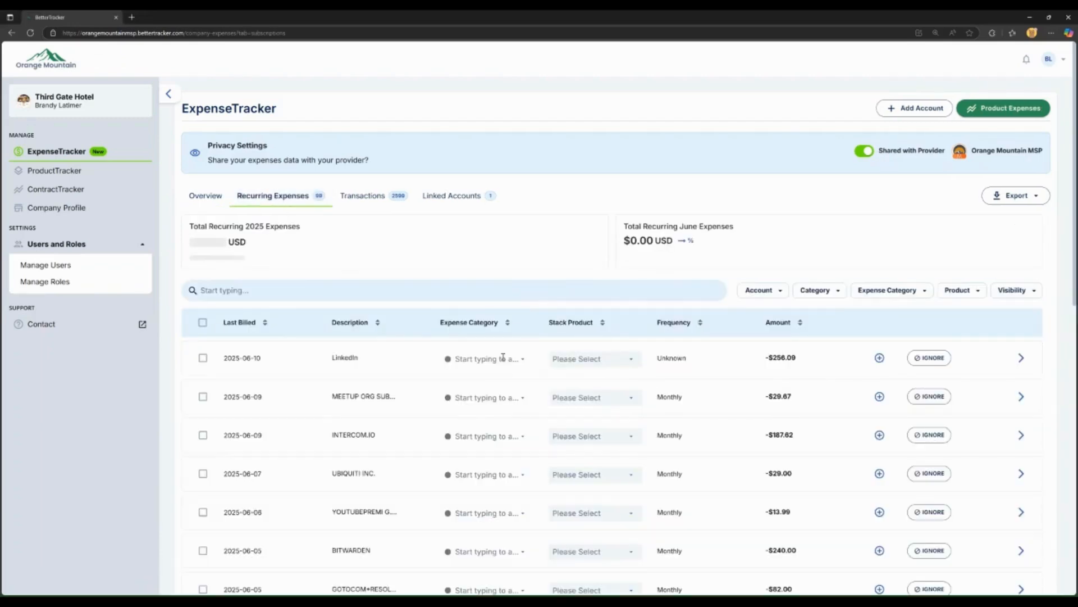
scroll(469, 456, "down", 3)
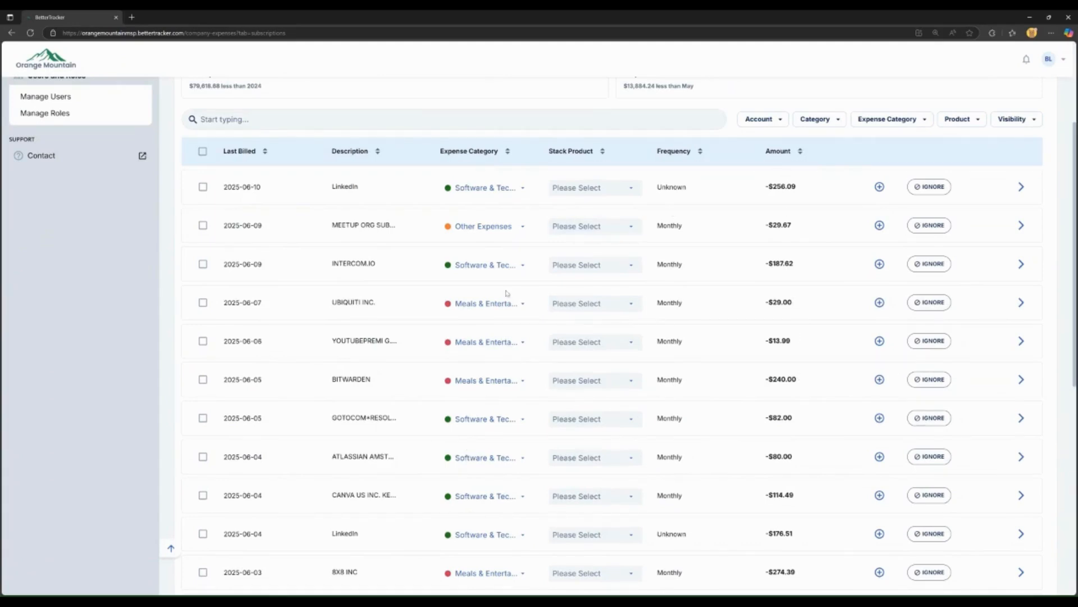
left_click(1021, 303)
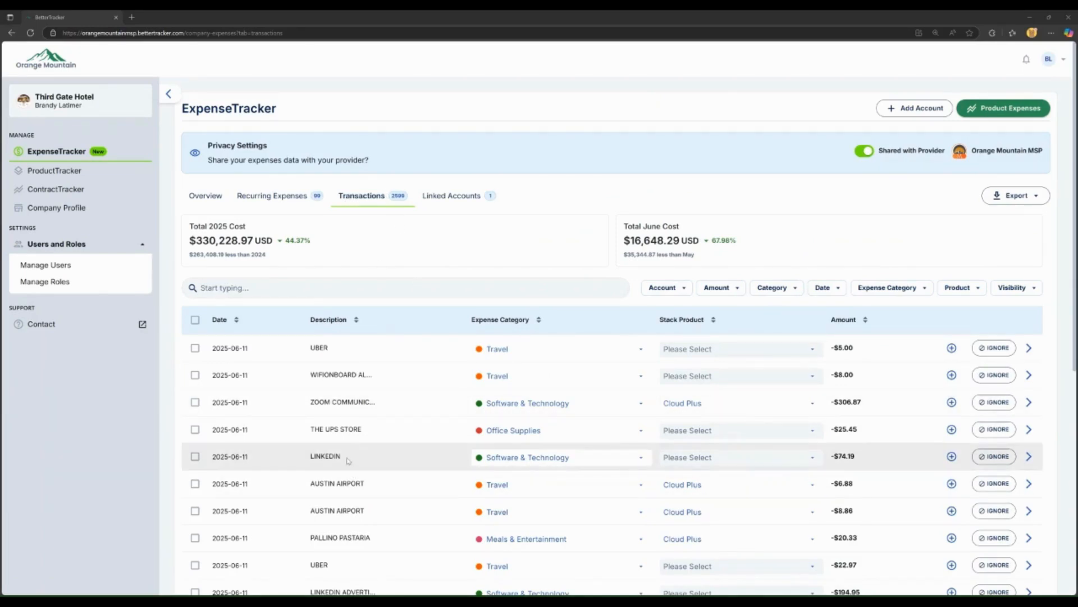
Step: View the details of the LINKEDIN transaction
left_click(1030, 456)
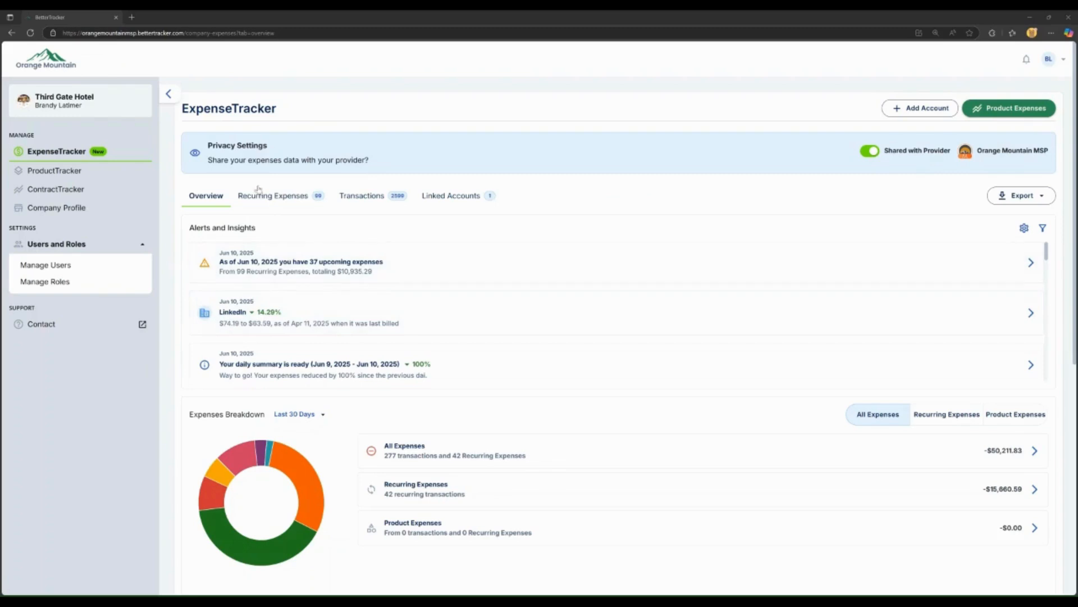
Step: Scroll down to the category table and open the Software & Technology breakdown
scroll(657, 315, "down", 7)
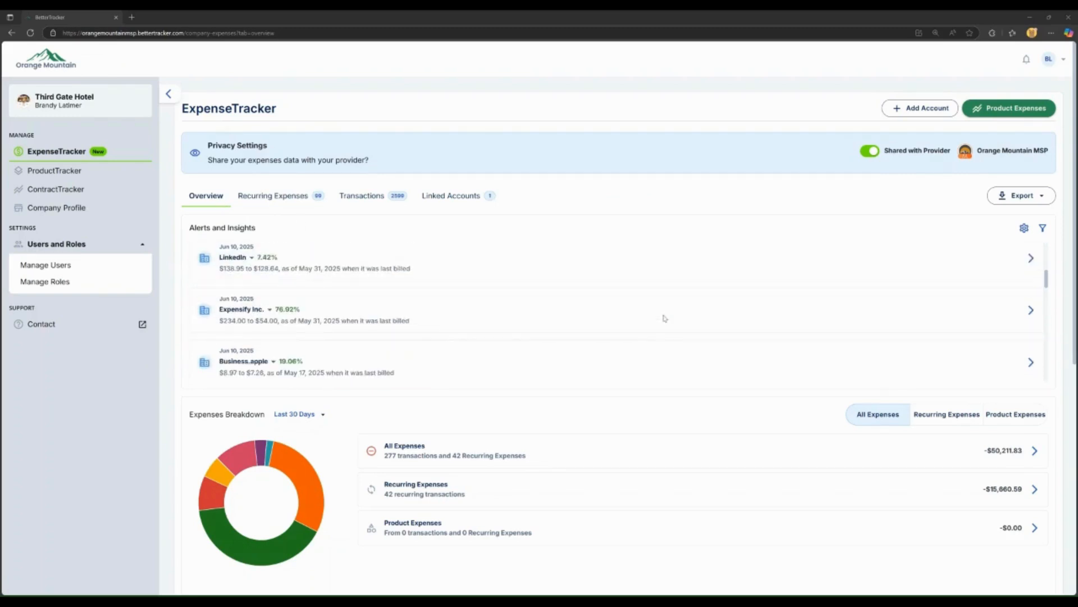
scroll(377, 509, "down", 3)
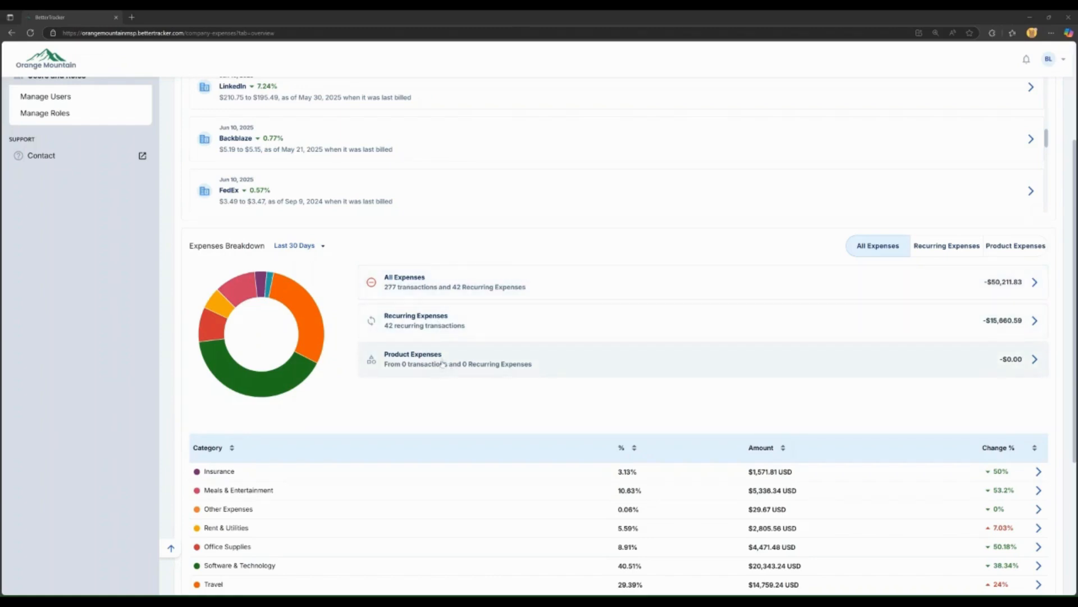
scroll(528, 373, "down", 2)
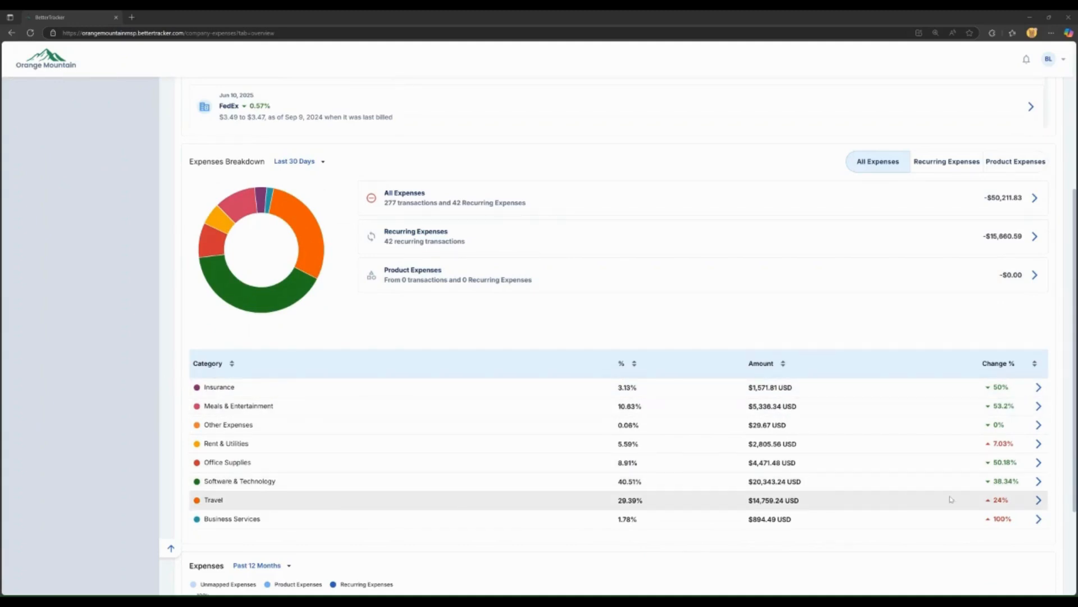
left_click(1039, 482)
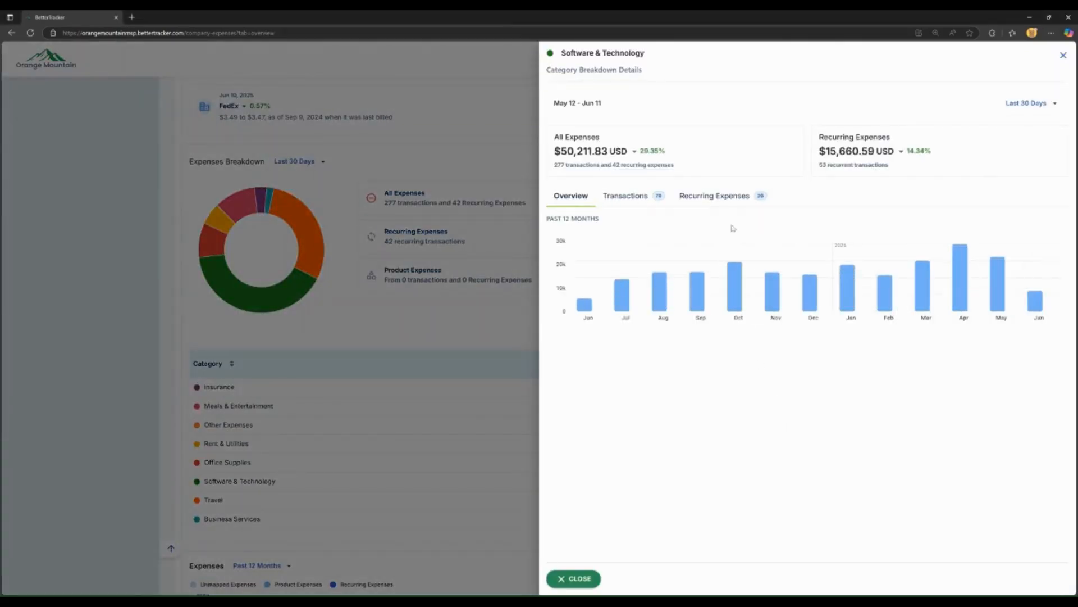
Step: Review the Software & Technology category's individual transactions and its recurring expenses
left_click(625, 197)
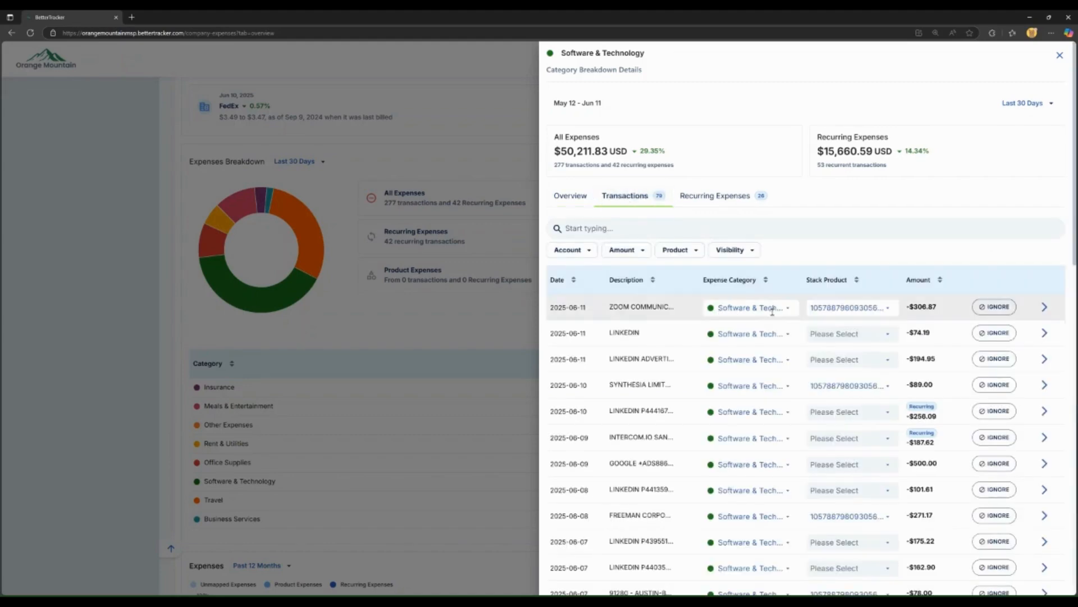
left_click(724, 197)
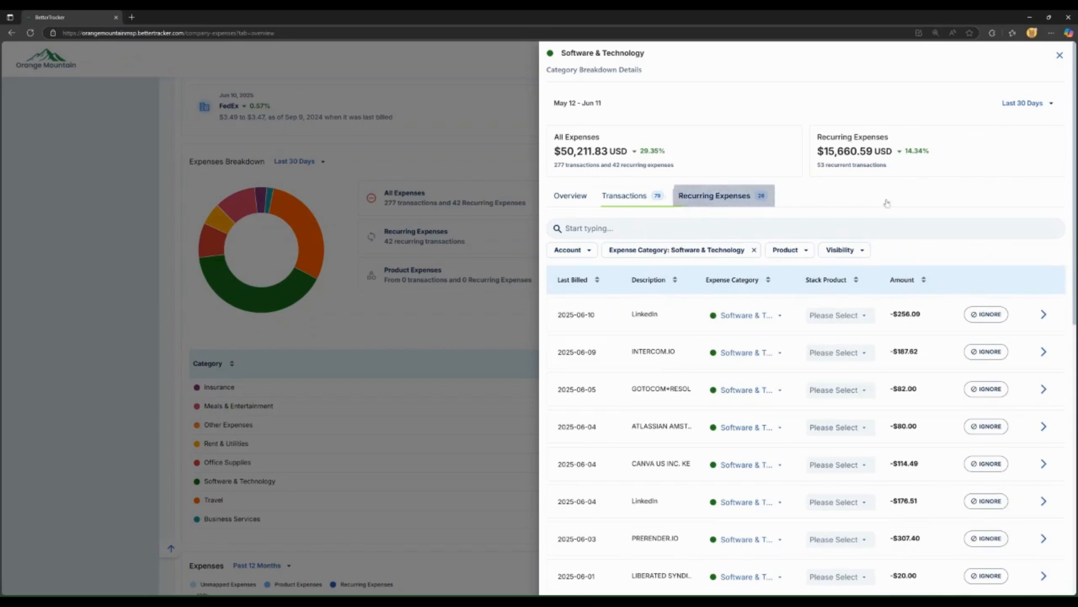
scroll(990, 368, "down", 2)
scroll(990, 371, "down", 10)
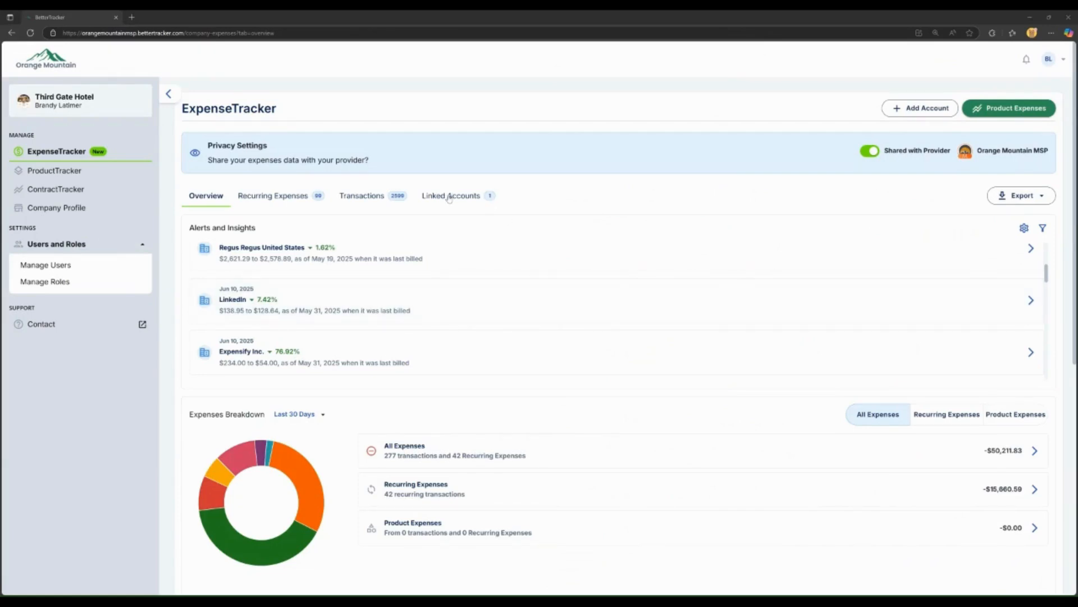
Step: Start connecting a new expense account with Add Account
left_click(928, 109)
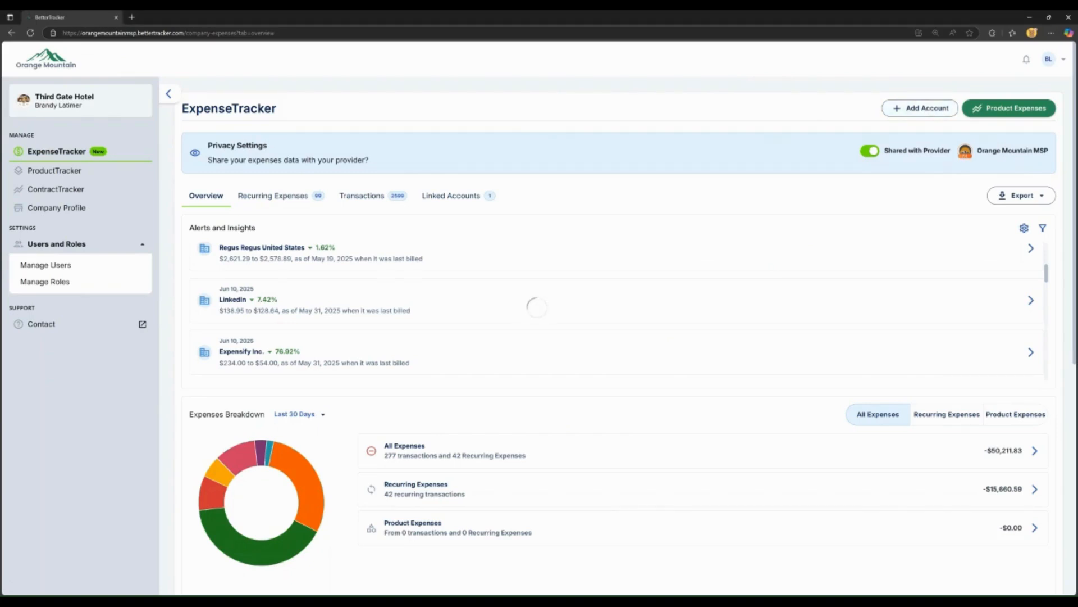